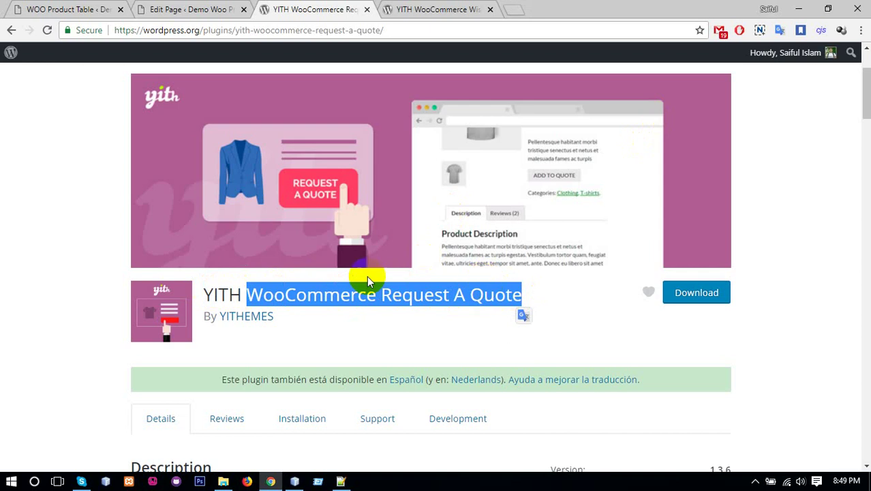
Open the published Test Page in a separate browser tab and look over its product table columns
click(174, 9)
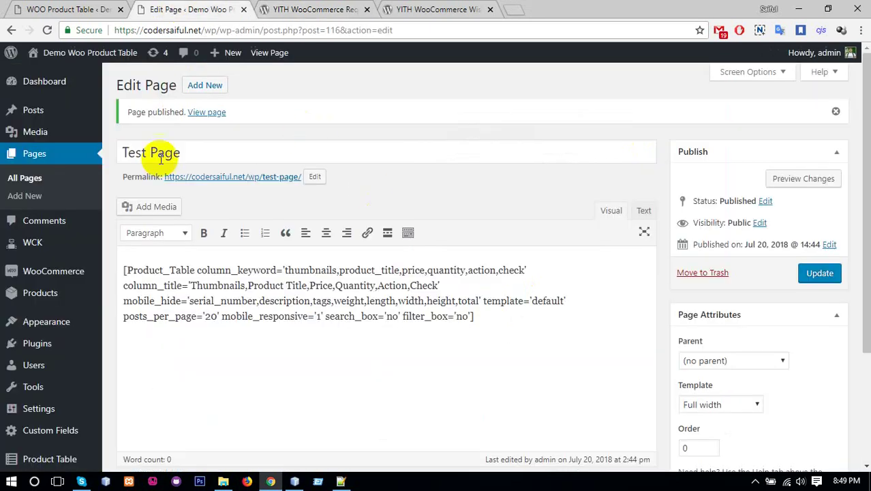
ctrl+click(208, 116)
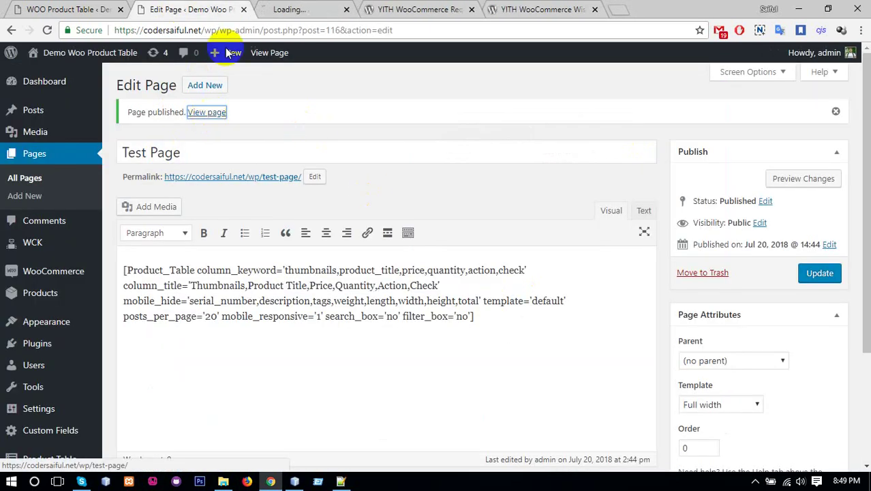
click(290, 8)
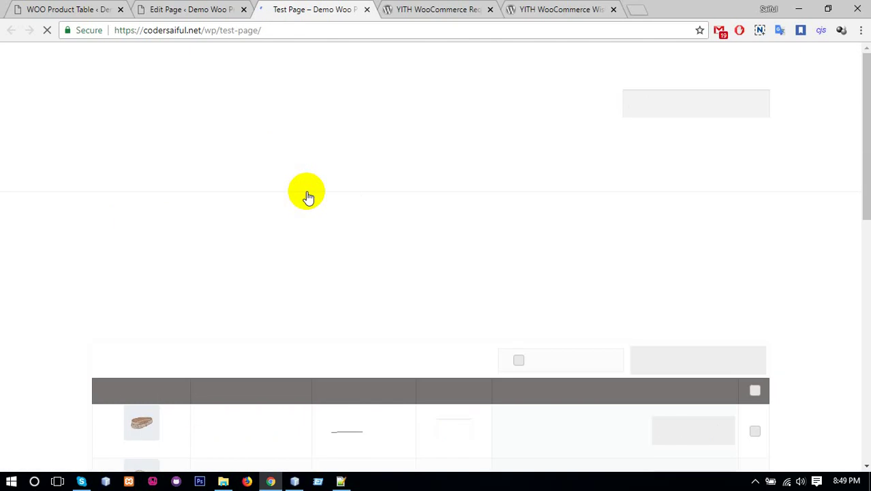
scroll(322, 295, down, 7)
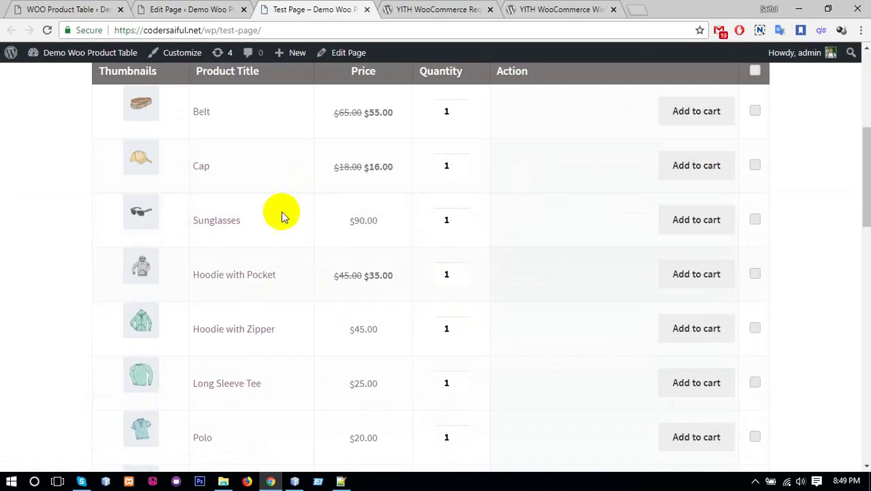
scroll(605, 286, up, 5)
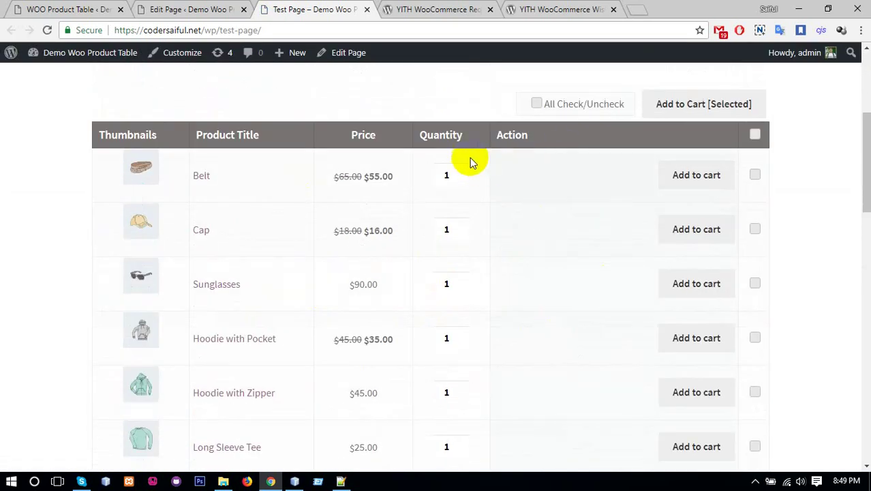
Copy the plugin name "YITH WooCommerce Request A Quote" from its wordpress.org plugin page
click(217, 7)
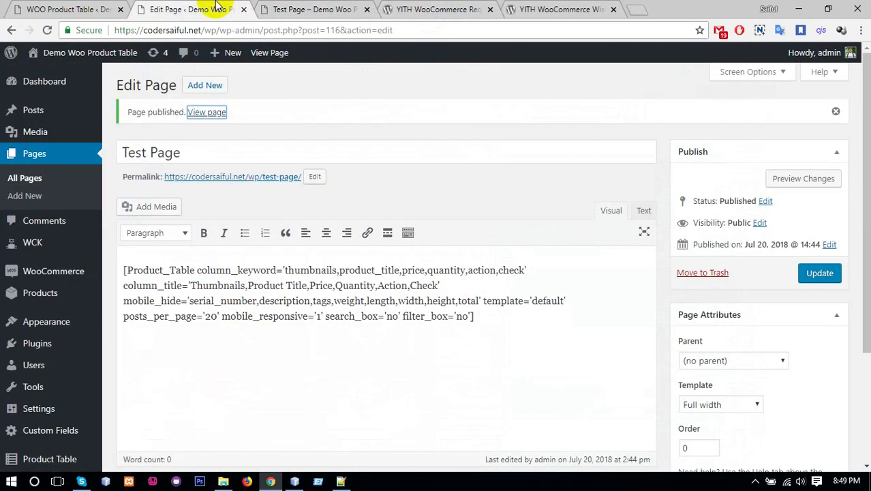
click(468, 9)
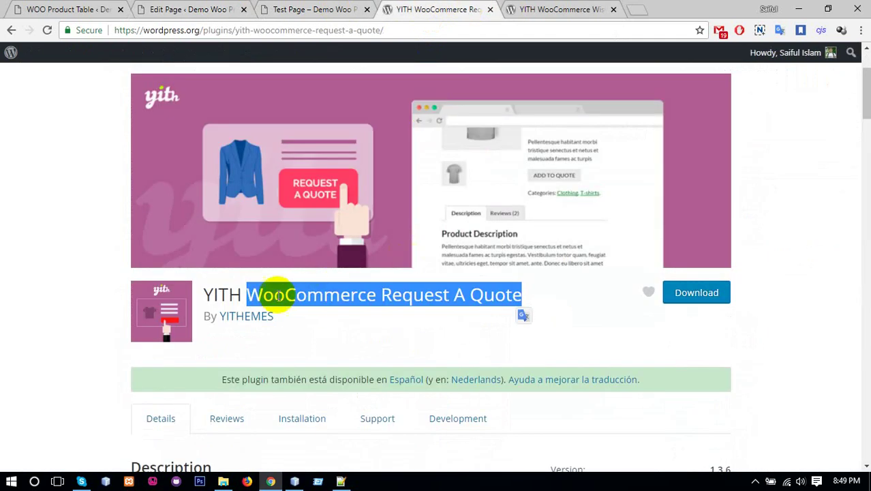
click(279, 295)
drag(526, 298, 214, 283)
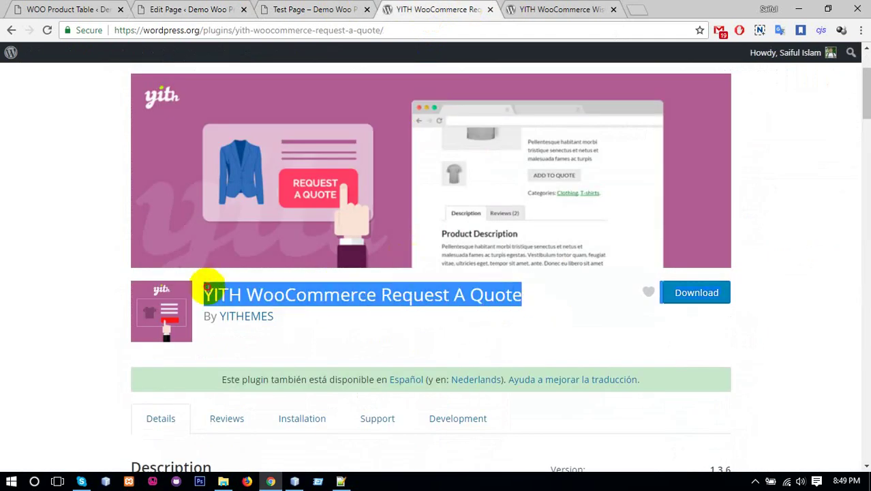
right_click(215, 289)
click(236, 297)
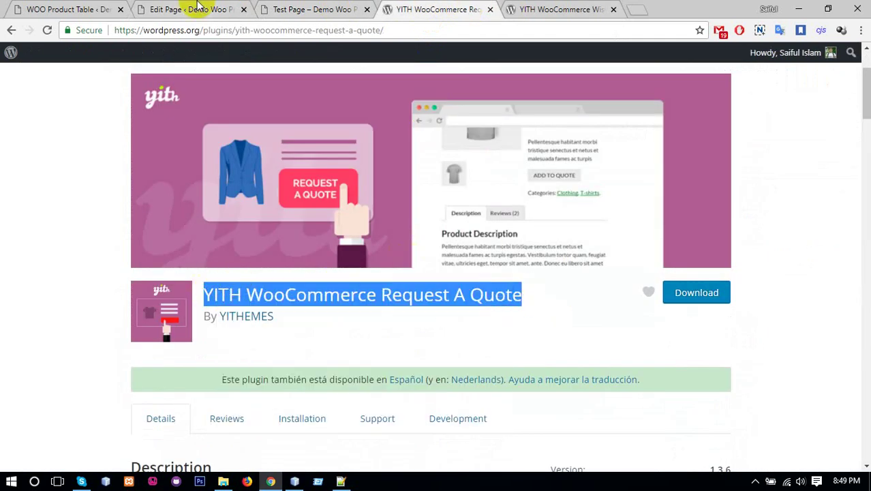
Search the site's Add Plugins page for "YITH WooCommerce Request A Quote"
click(228, 9)
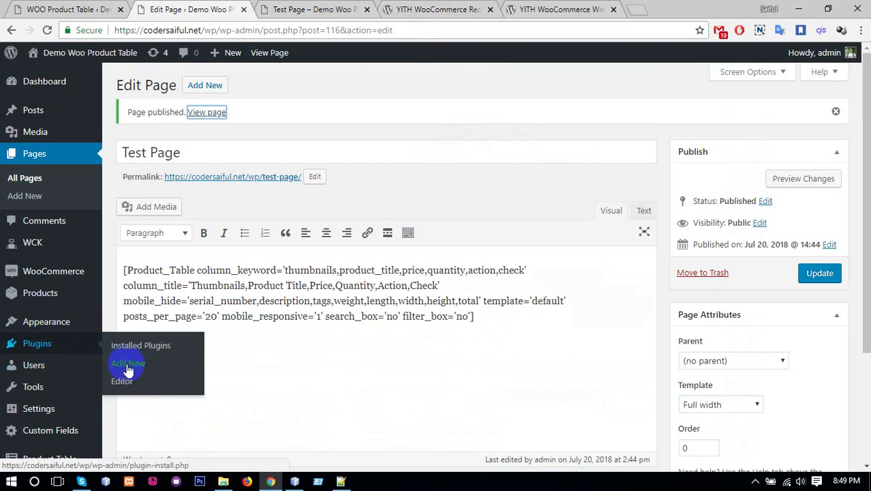
click(127, 363)
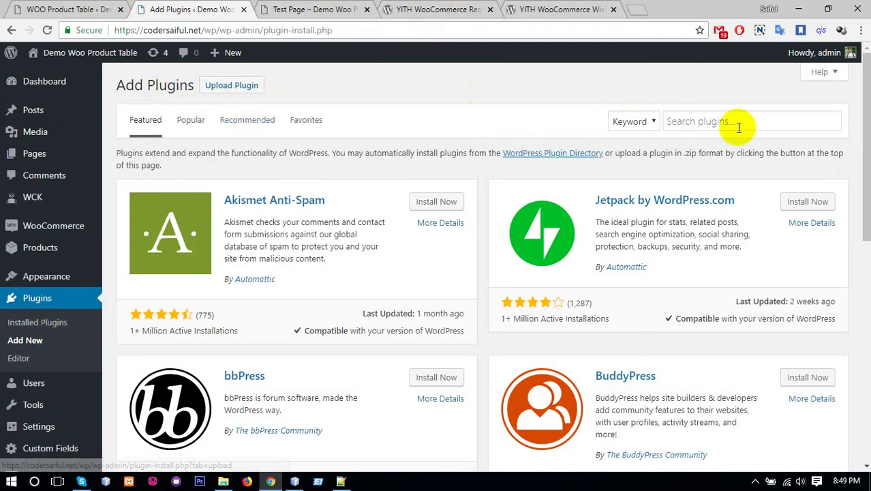
click(739, 124)
key(ctrl+v)
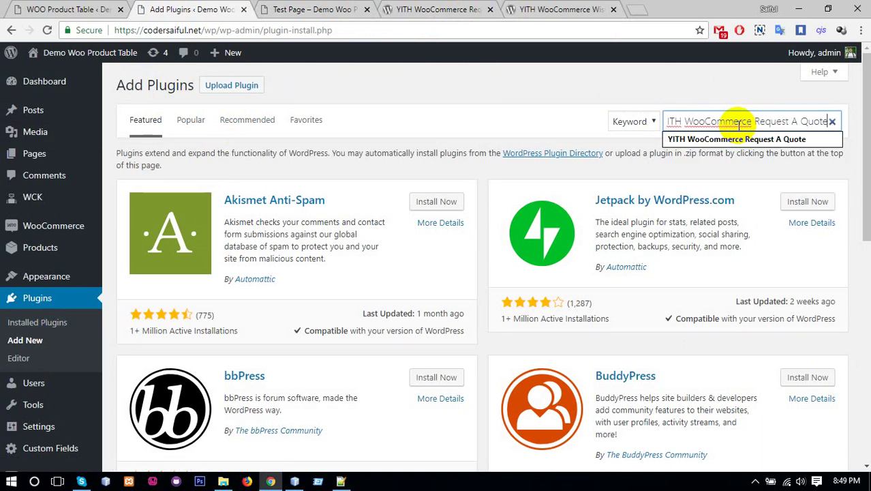
key(Return)
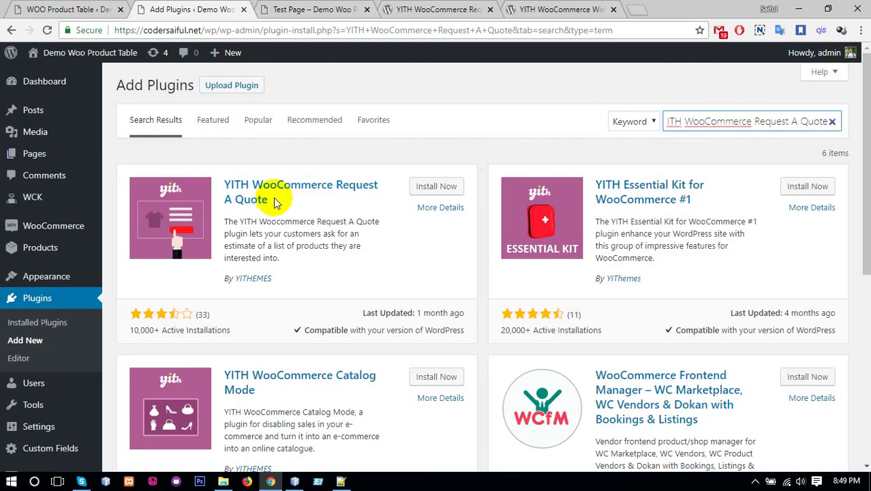
Install and activate the YITH WooCommerce Request A Quote plugin
triple_click(216, 185)
click(356, 158)
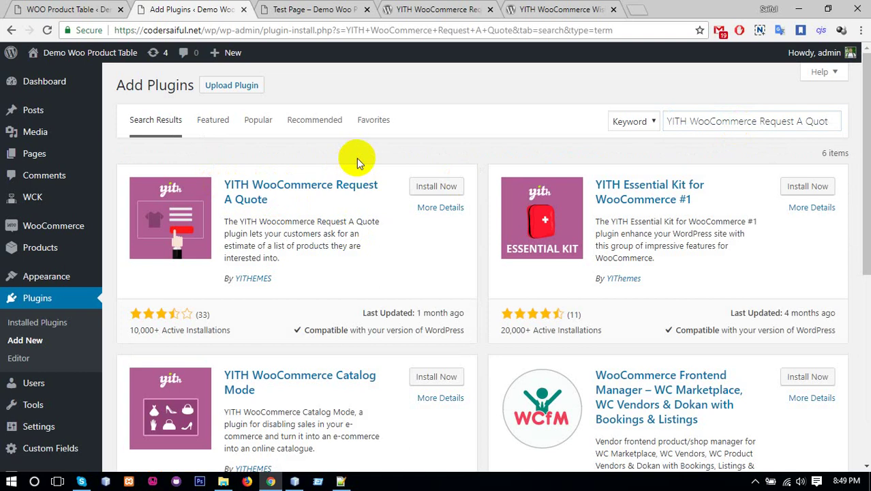
click(434, 187)
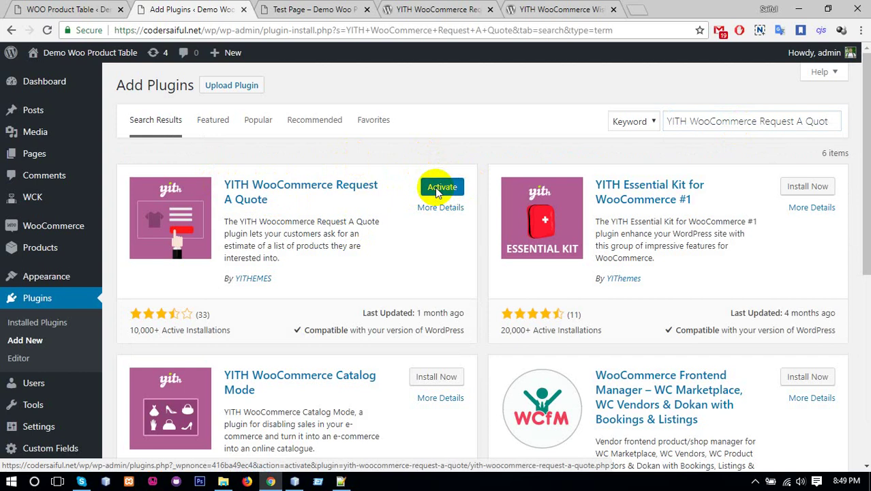
click(435, 188)
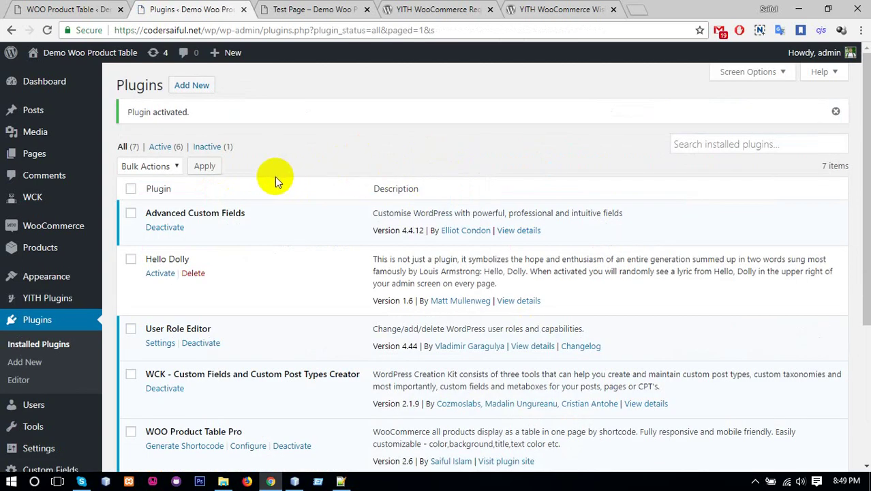
Open the Product Table configuration page at its quote text settings
scroll(274, 177, down, 1)
scroll(277, 185, down, 3)
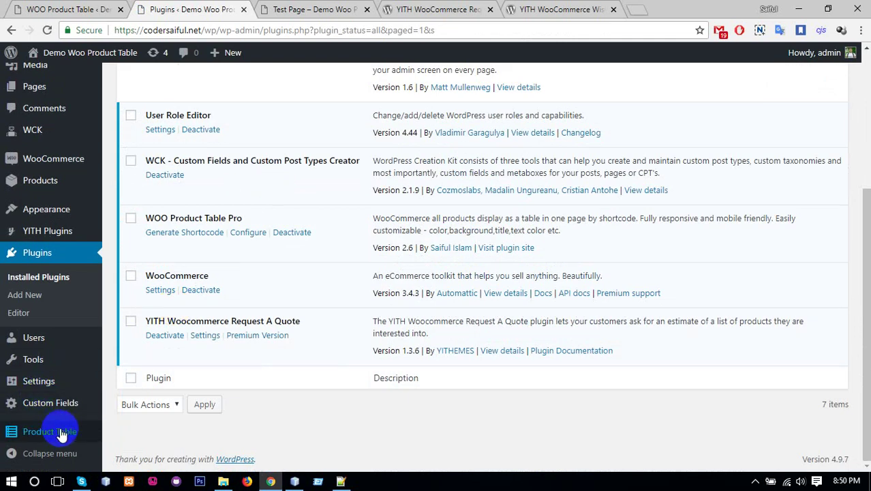
mouse_move(58, 433)
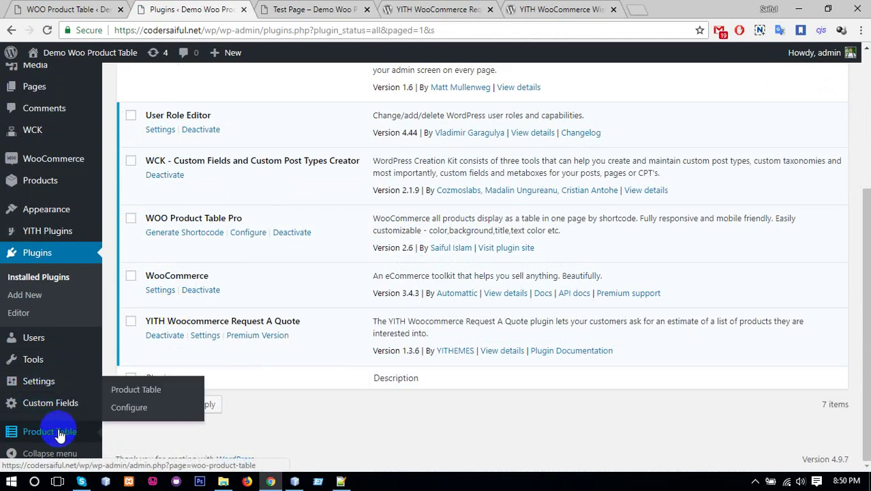
click(130, 407)
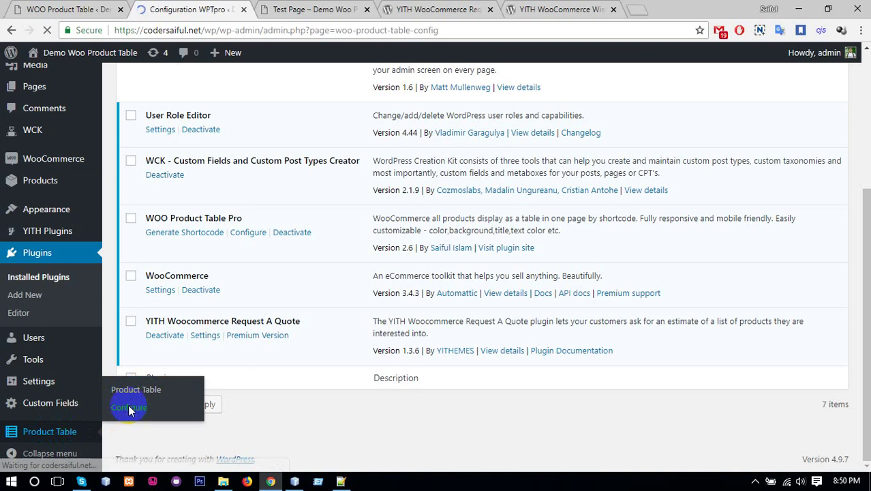
scroll(212, 266, down, 3)
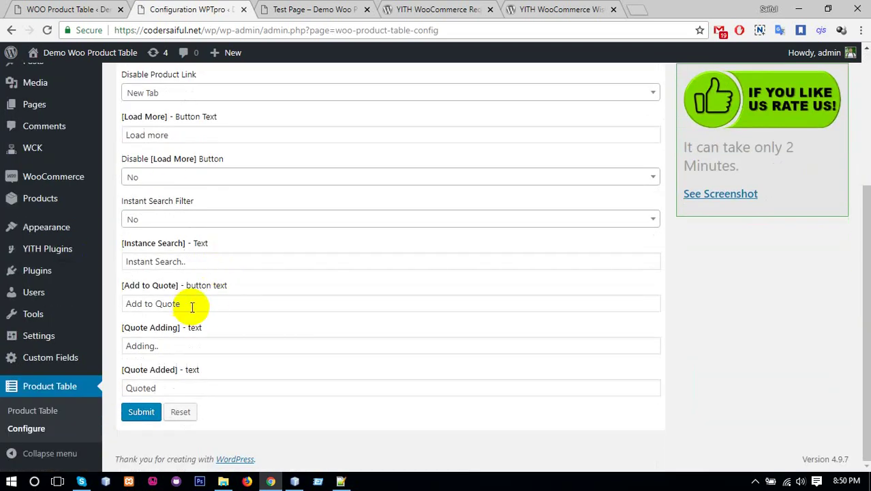
Shorten the [Add to Quote] button text to "Quote" and submit the configuration
click(150, 350)
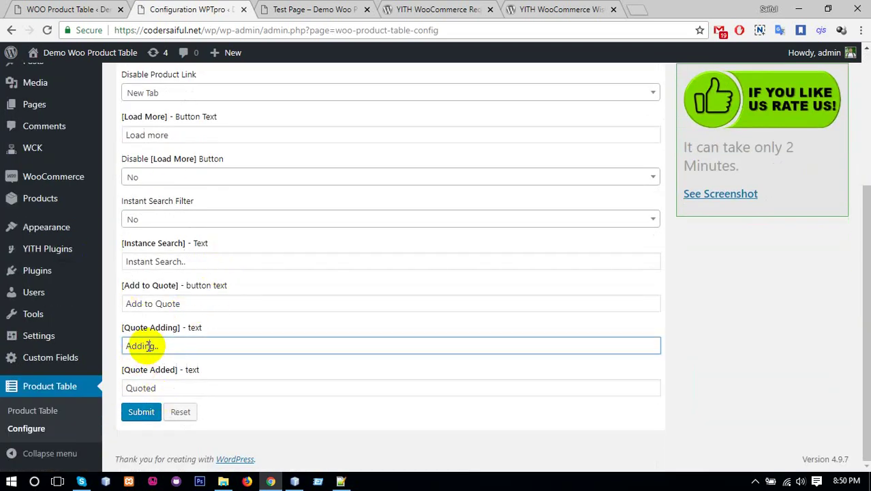
click(140, 387)
click(156, 302)
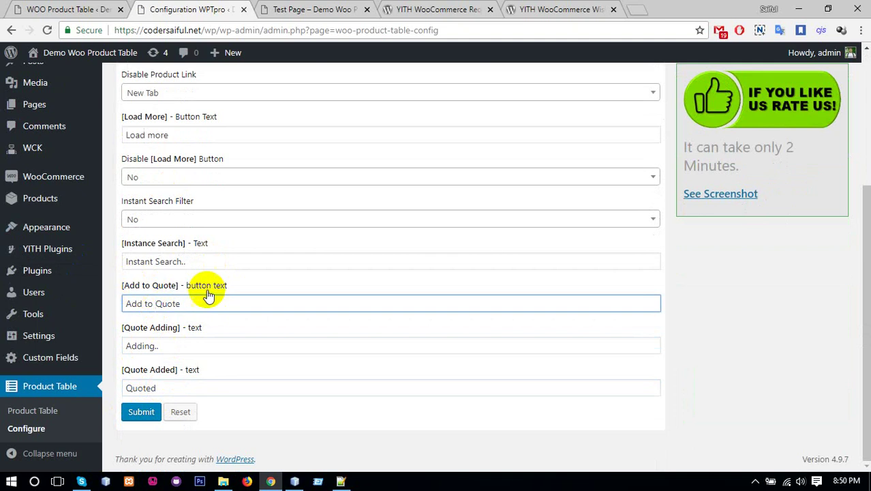
double_click(168, 303)
shift+click(123, 301)
click(157, 305)
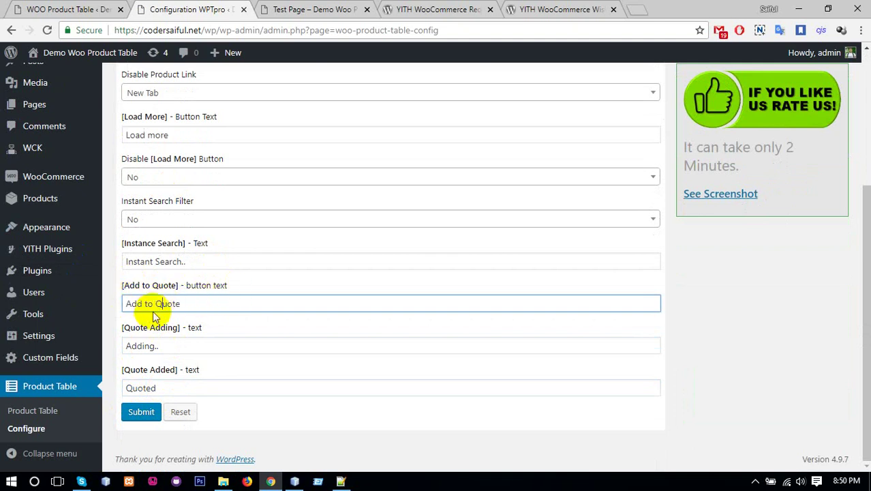
drag(158, 306, 92, 311)
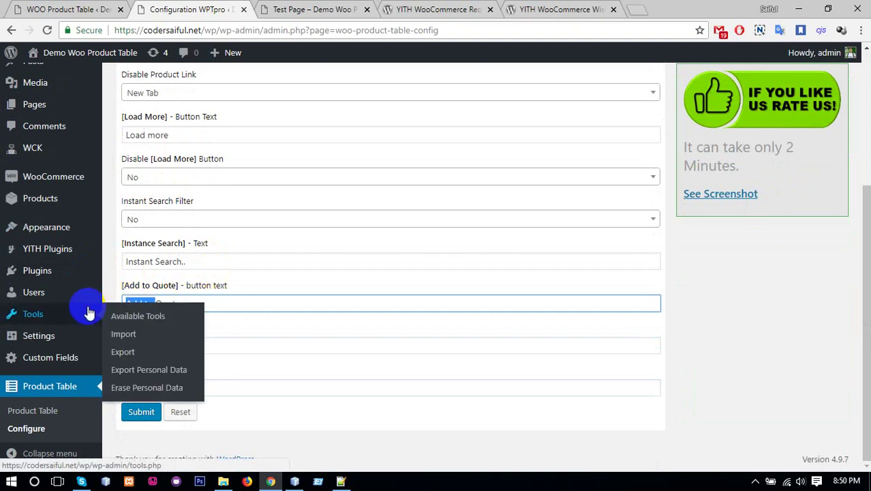
key(BackSpace)
click(166, 349)
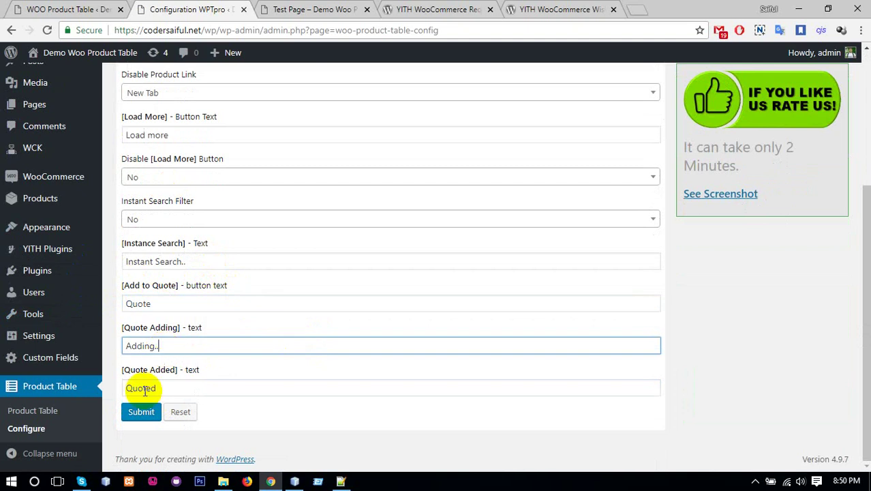
click(153, 388)
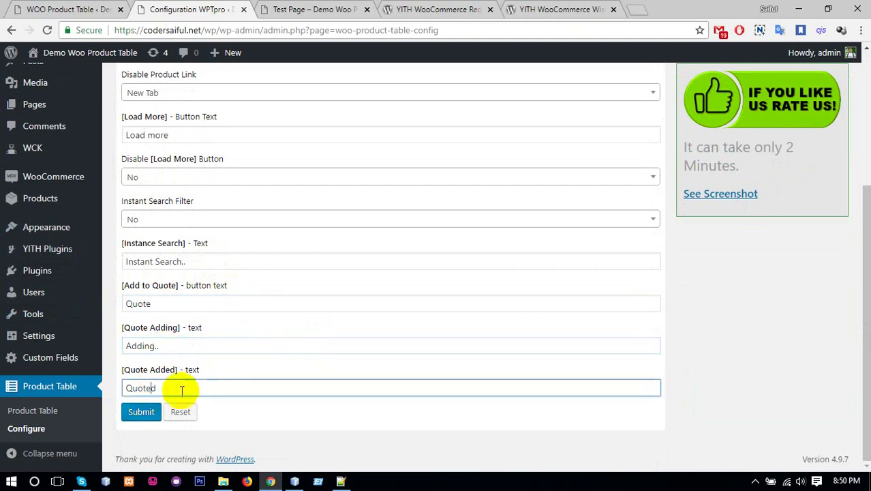
click(142, 417)
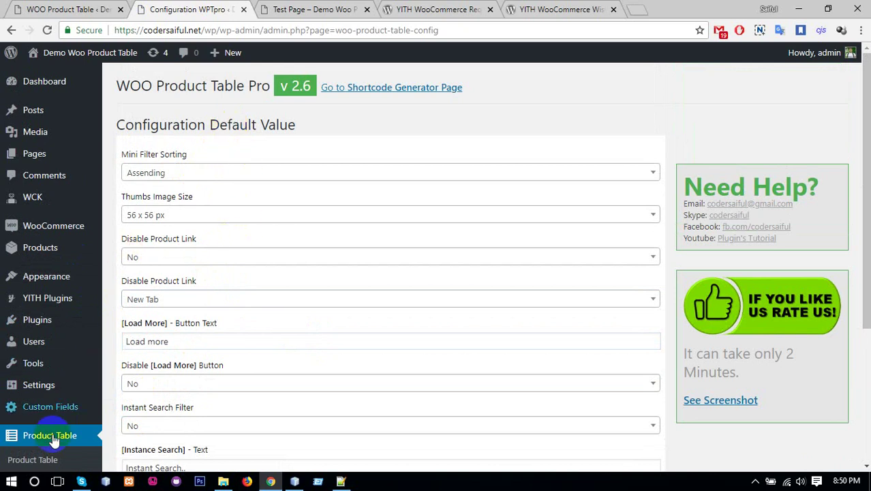
Open the Product Table shortcode generator and disable the Thumbnails, Category and SKU columns
scroll(55, 431, down, 1)
click(36, 416)
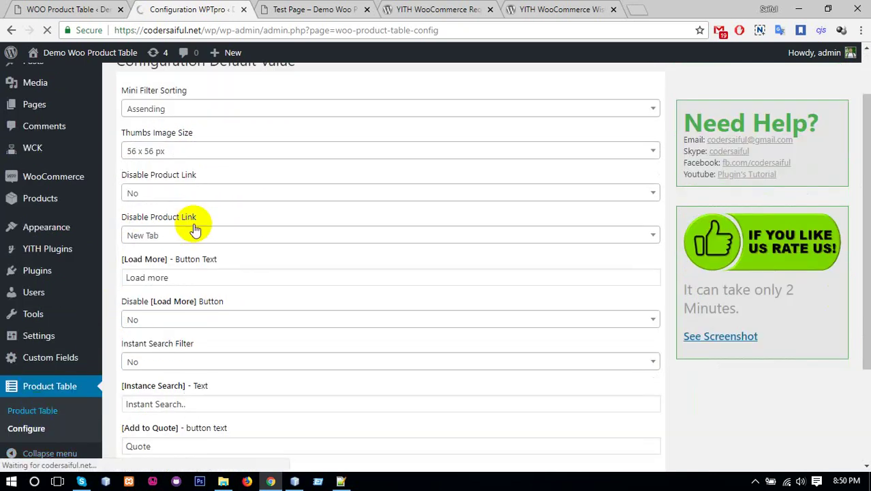
scroll(194, 229, down, 1)
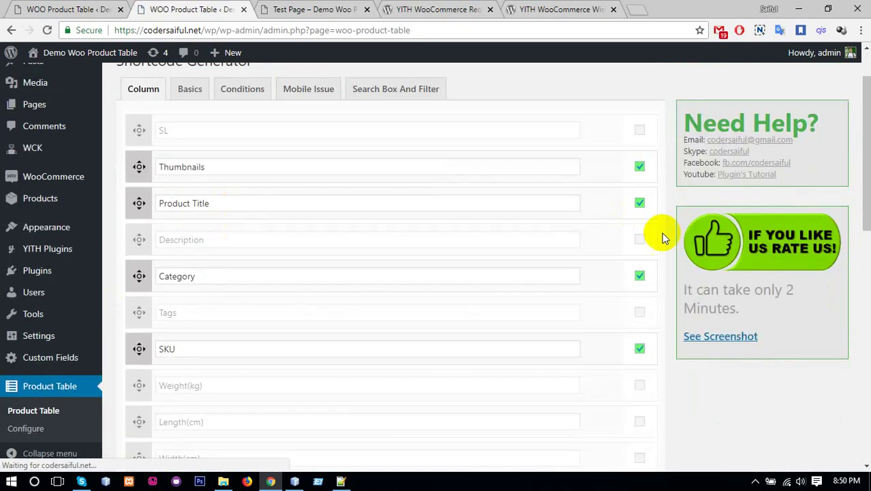
click(640, 169)
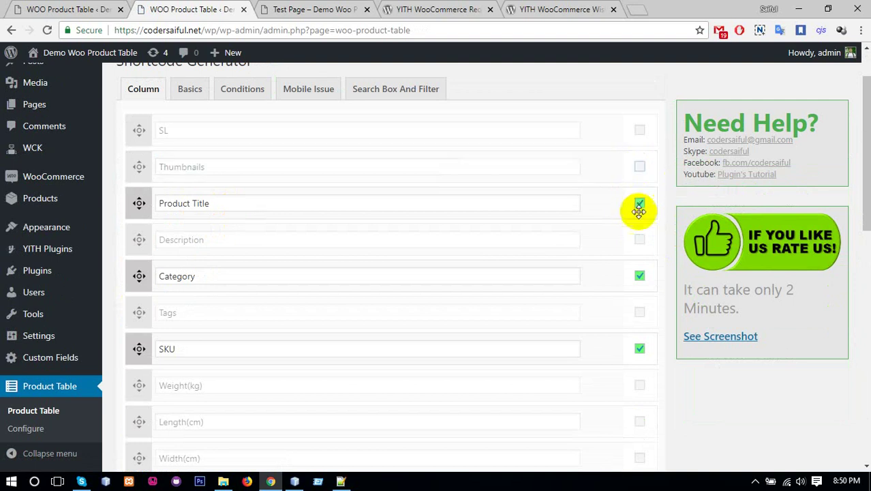
click(641, 279)
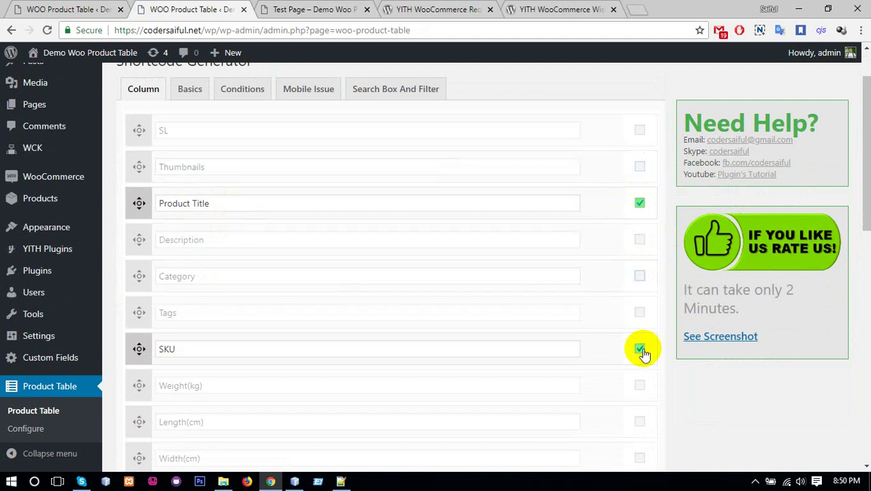
click(640, 349)
Disable the Rating, Stock and Wish List columns in the shortcode generator
scroll(535, 318, down, 5)
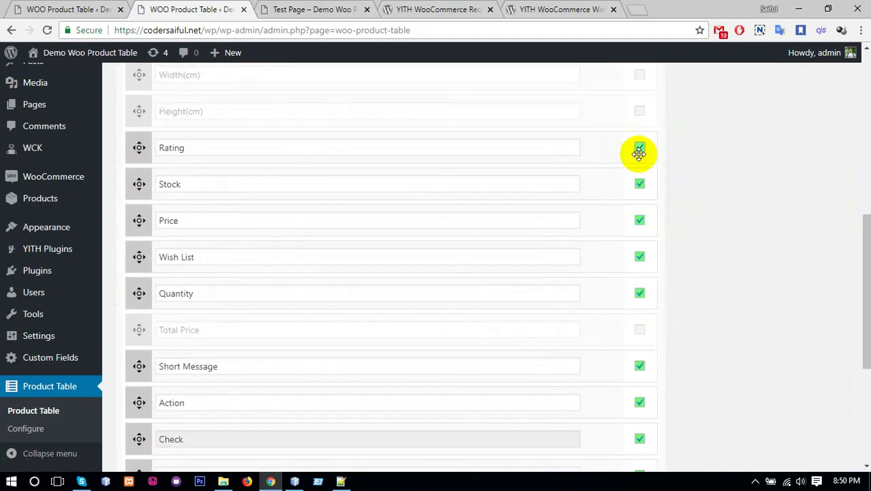
click(639, 149)
click(639, 184)
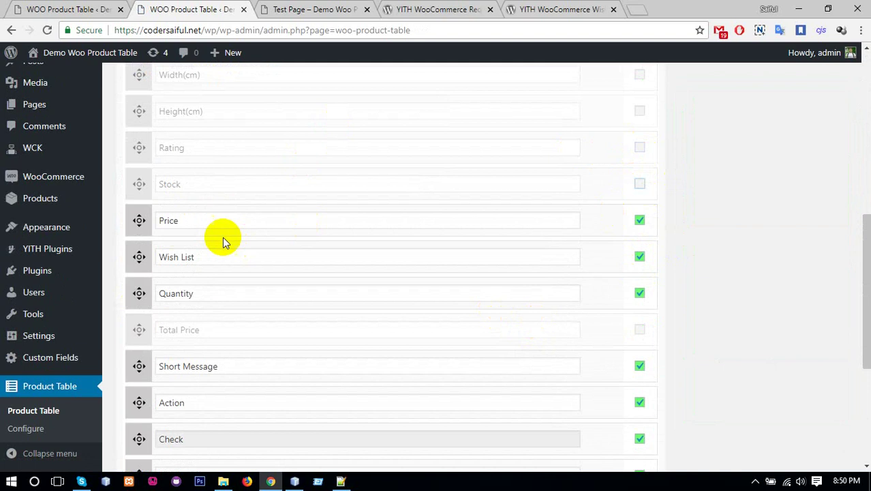
click(639, 259)
Rename the Quote Request column to "Quote" and move it above the Check column
scroll(278, 326, down, 3)
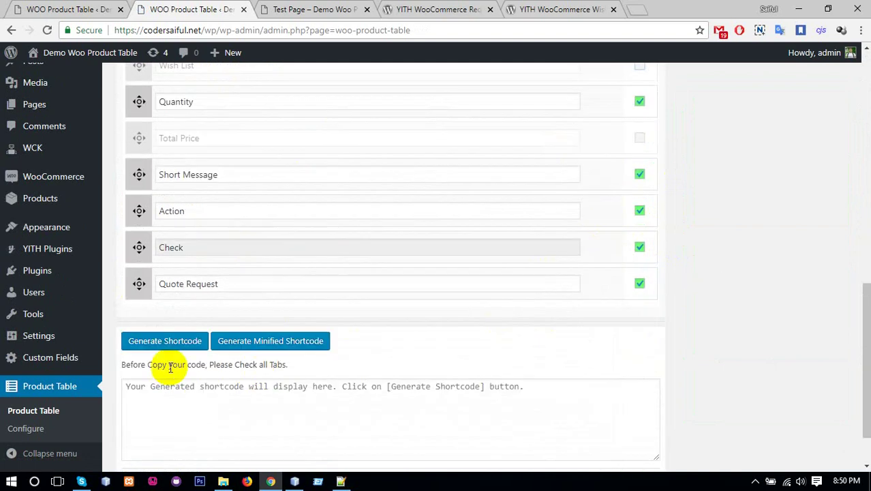
click(164, 283)
triple_click(164, 283)
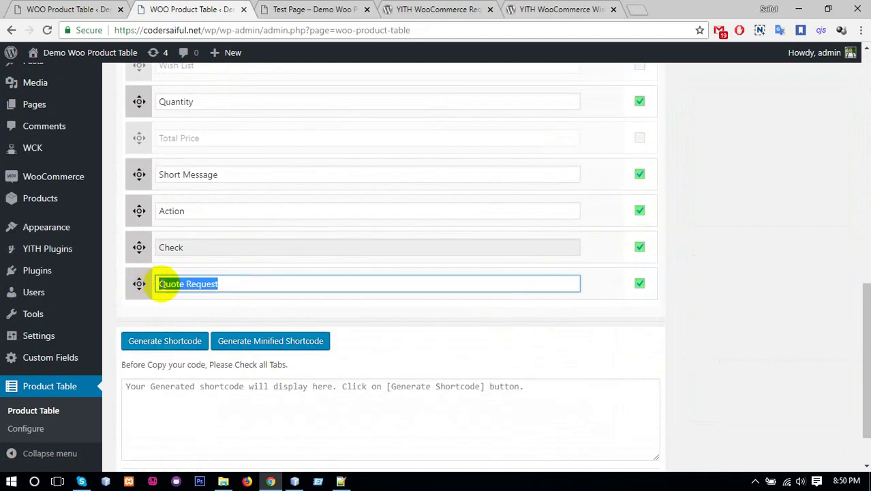
click(245, 284)
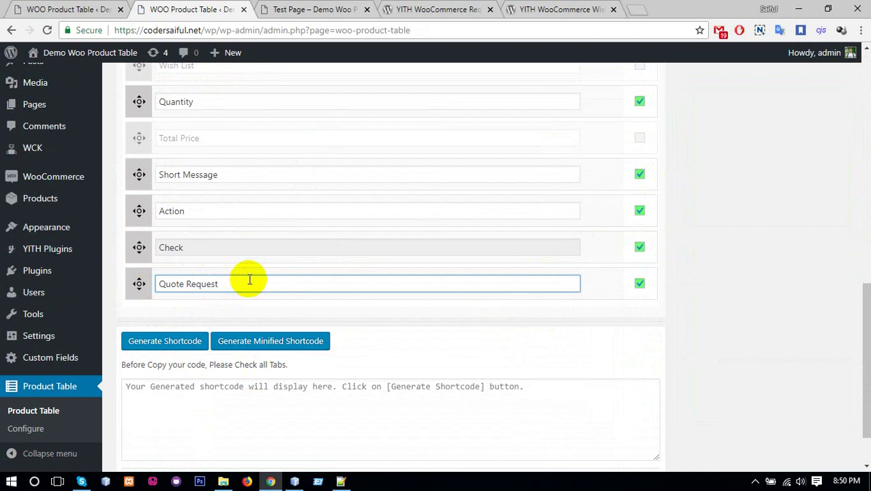
triple_click(147, 284)
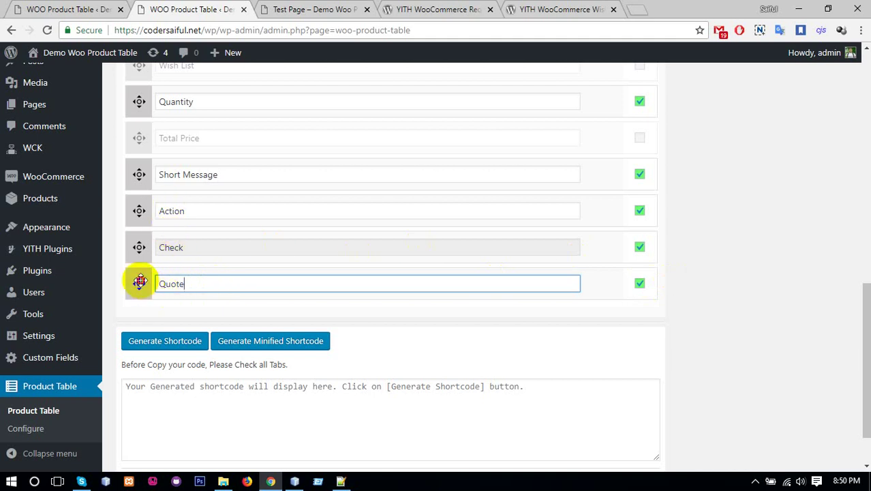
drag(139, 284, 139, 239)
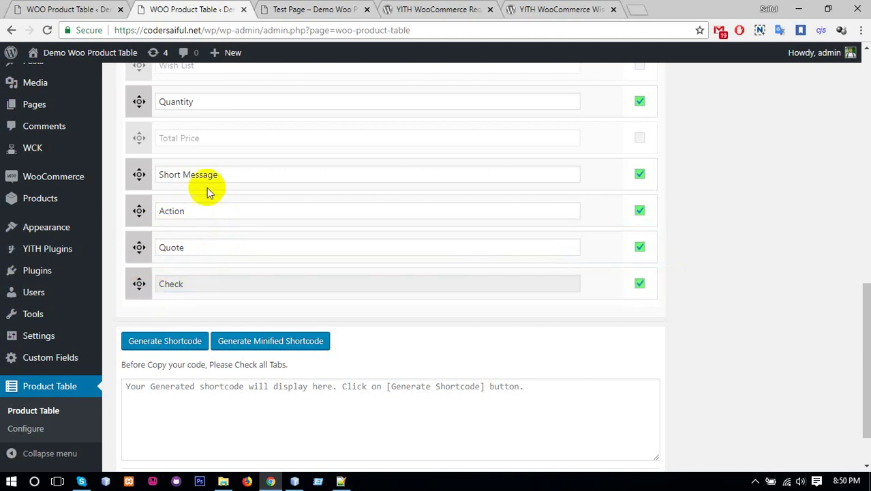
Disable the Short Message and Check columns in the shortcode generator
click(641, 176)
scroll(619, 197, up, 1)
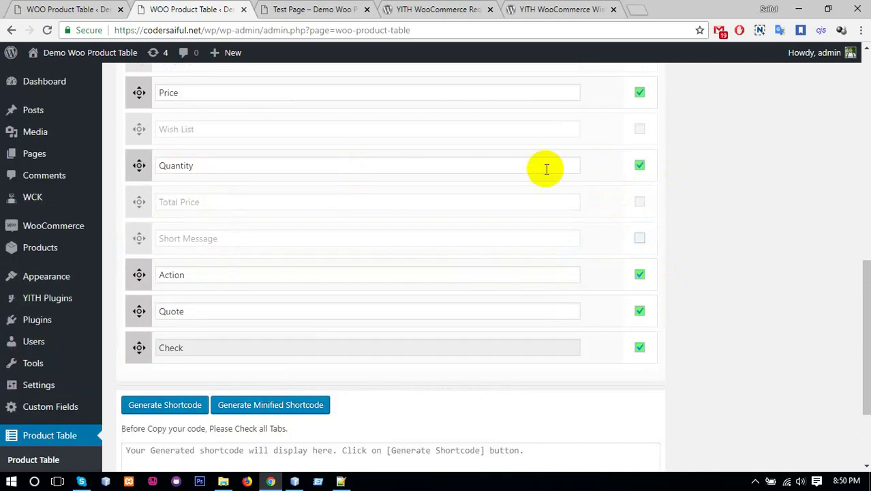
scroll(181, 144, up, 1)
scroll(711, 253, down, 3)
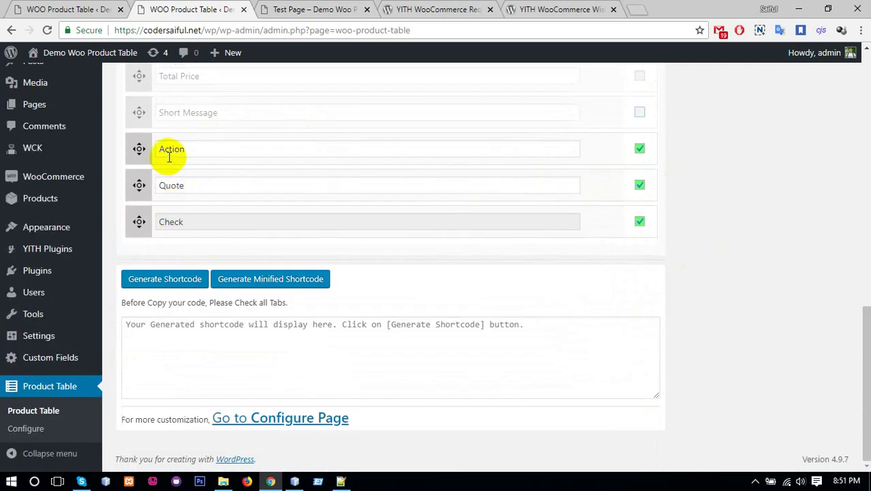
click(639, 222)
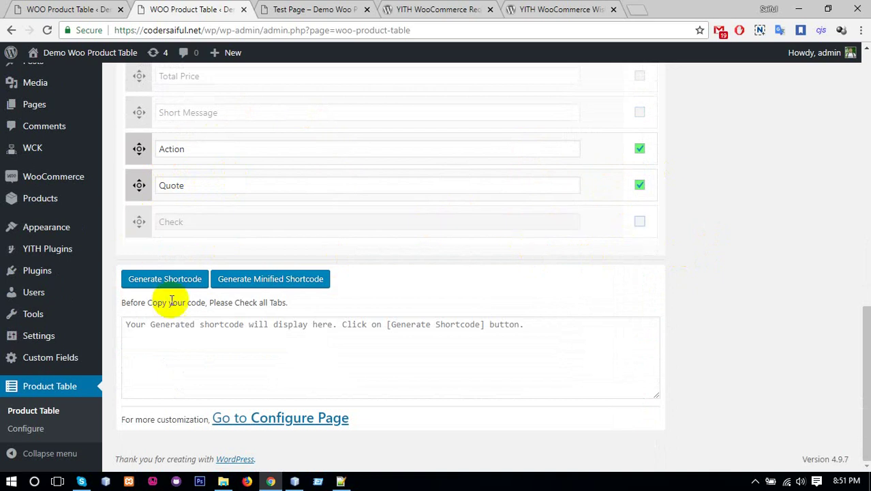
Generate the minified product table shortcode and copy the whole code
scroll(274, 322, up, 2)
scroll(272, 327, down, 2)
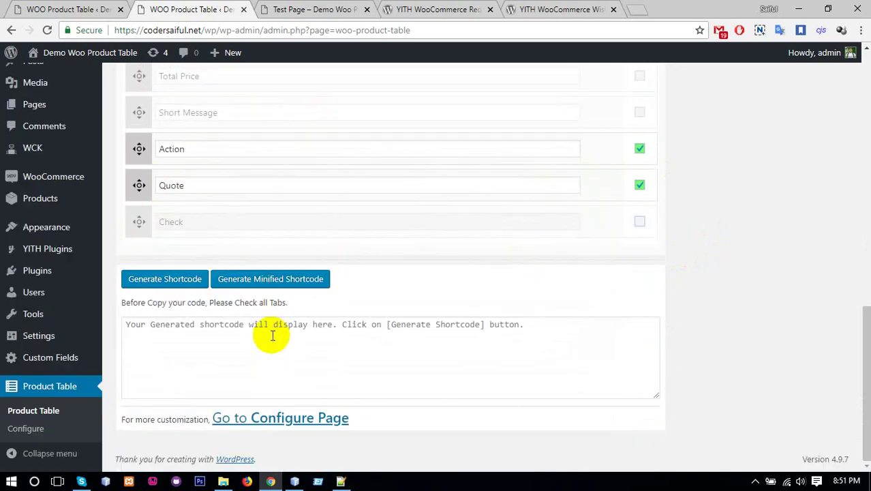
click(272, 334)
click(272, 286)
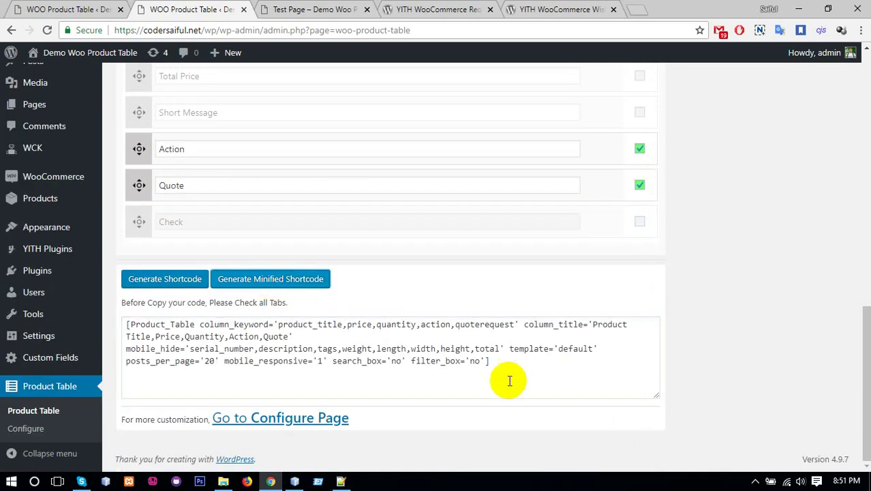
drag(510, 379, 122, 319)
right_click(168, 337)
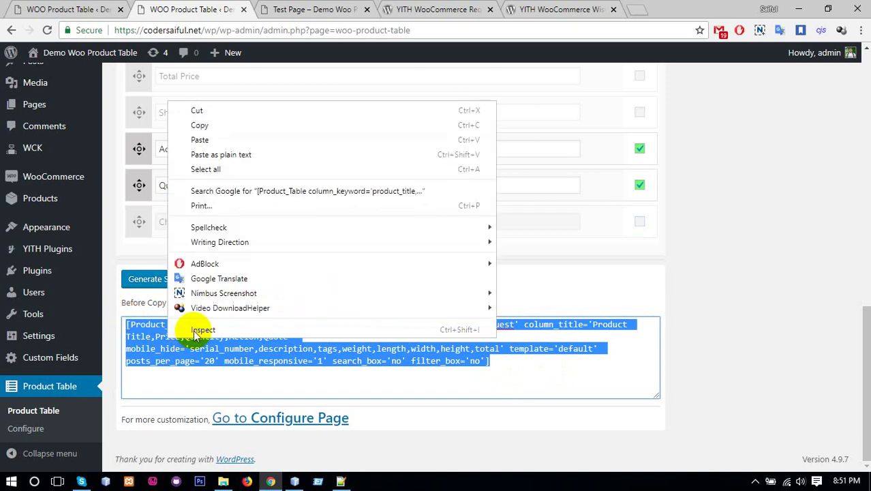
click(201, 126)
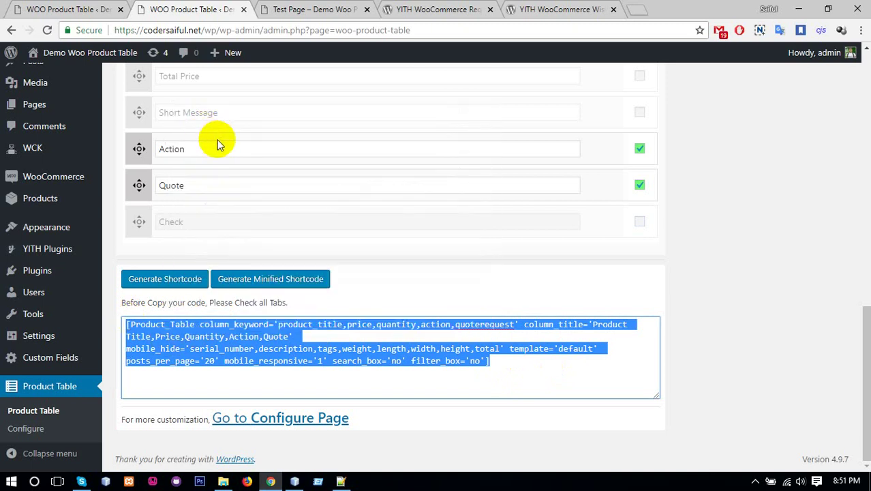
Create a new page titled "Quote Request Table" with the copied shortcode as its content and publish it
scroll(211, 181, up, 9)
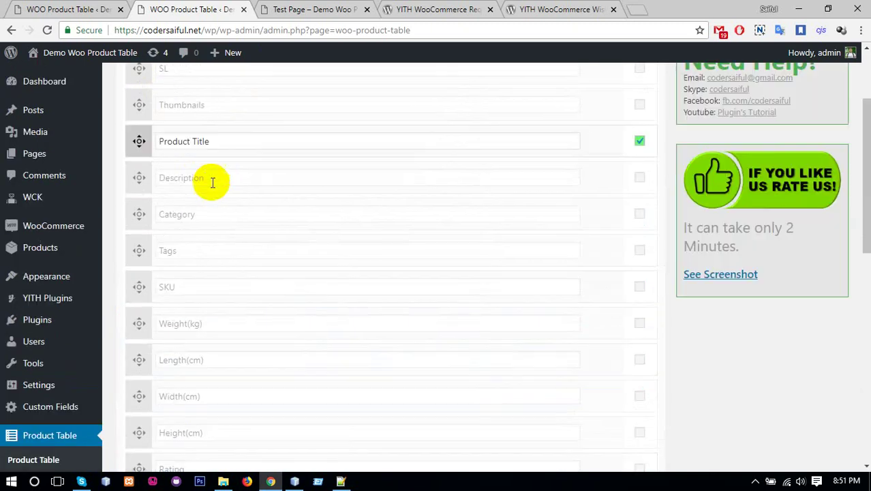
scroll(212, 182, up, 2)
mouse_move(225, 58)
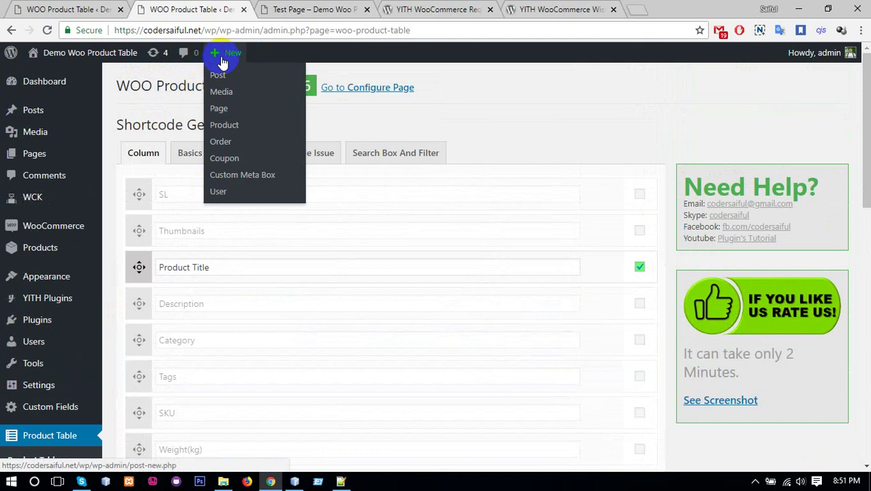
middle_click(228, 116)
click(409, 10)
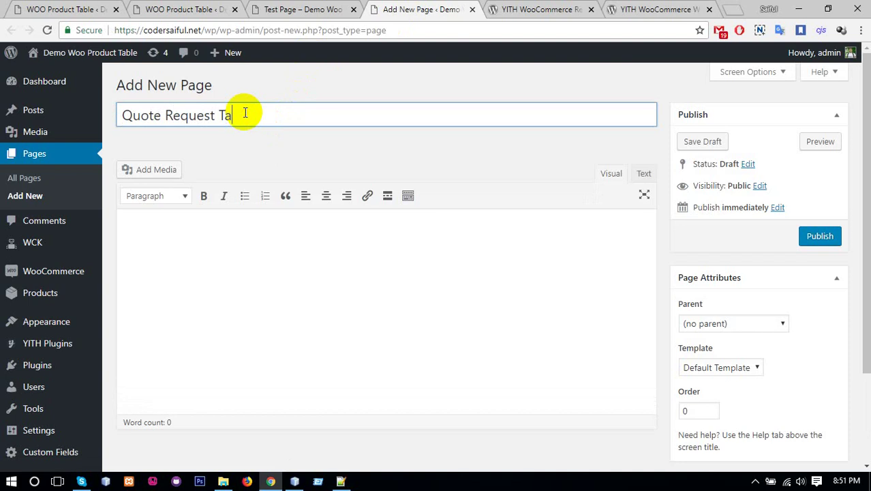
click(222, 287)
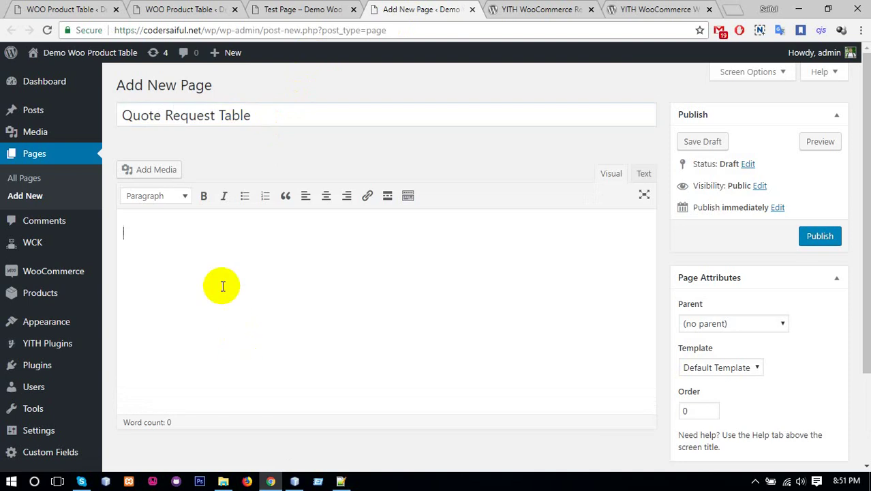
key(ctrl+v)
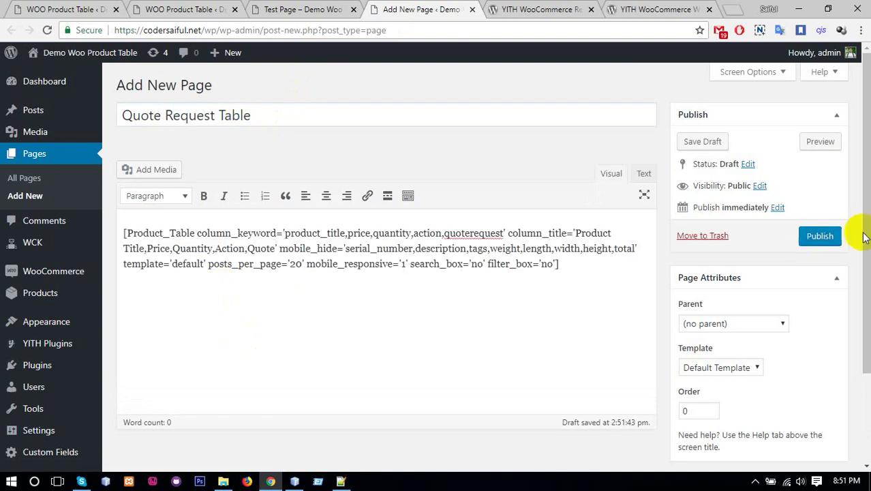
click(811, 243)
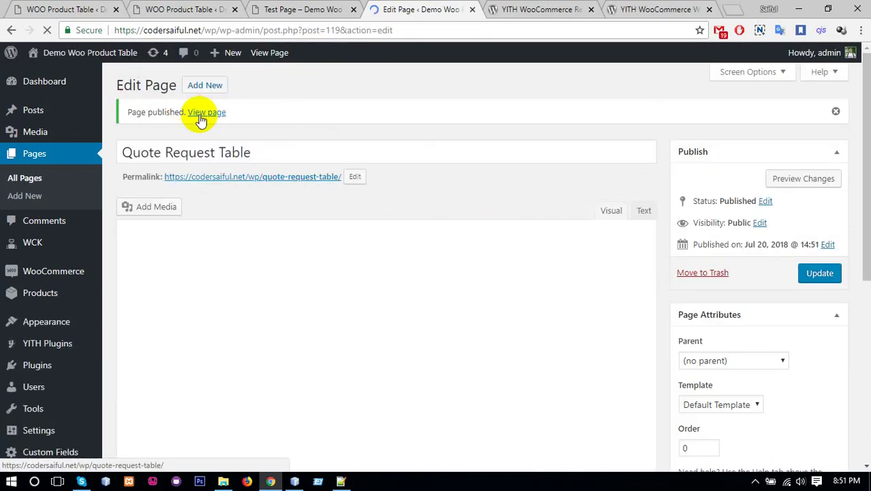
View the published Quote Request Table page in a new tab and check the table's layout
right_click(204, 114)
click(231, 124)
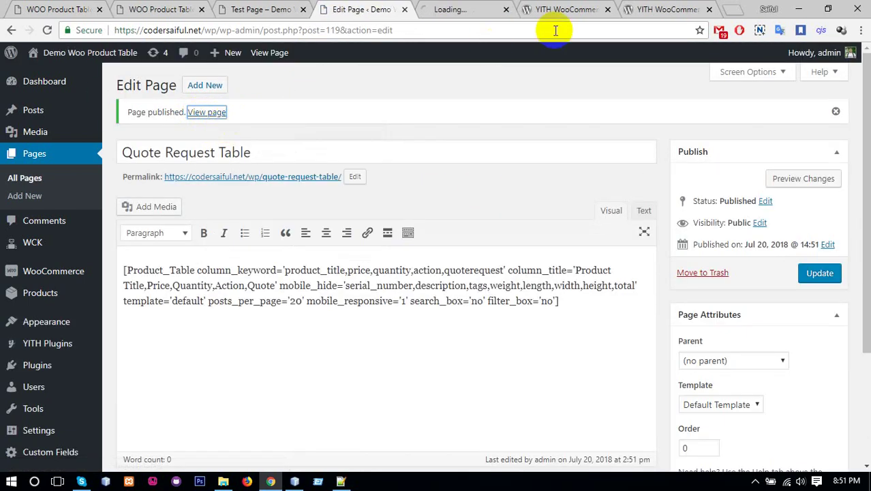
click(464, 9)
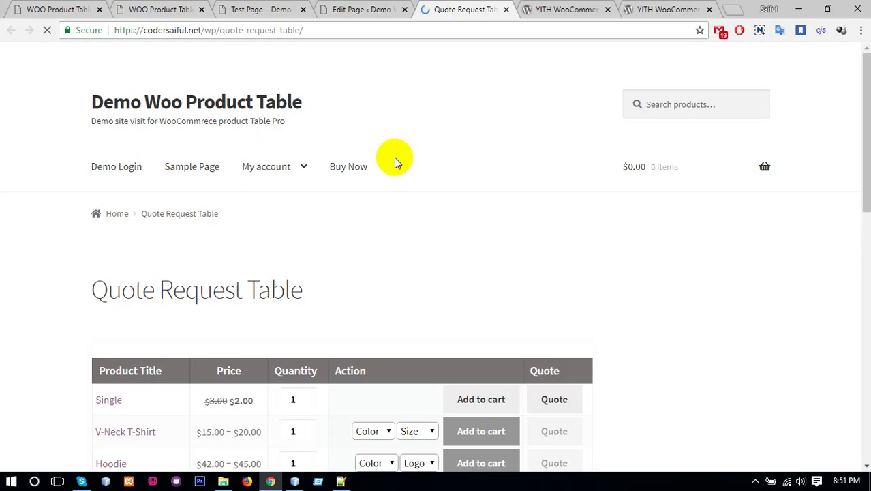
scroll(381, 164, down, 4)
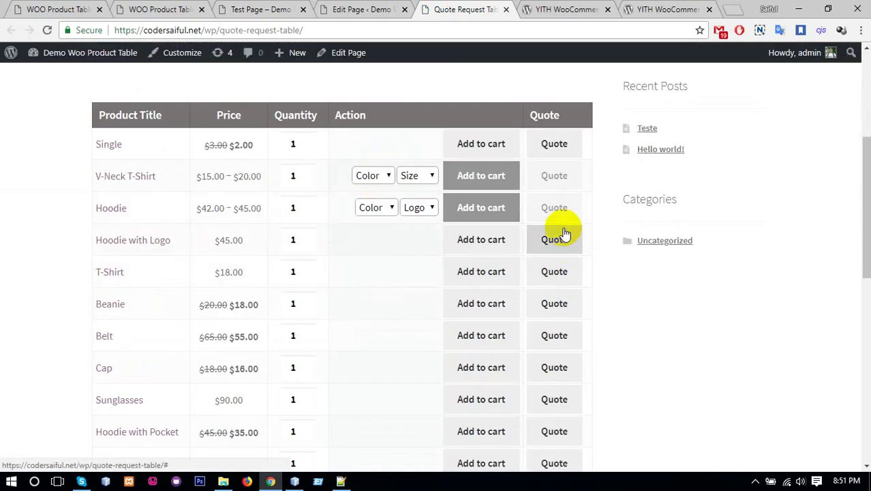
Set the Quote Request Table page's template to Full width and update the page
click(353, 7)
click(716, 404)
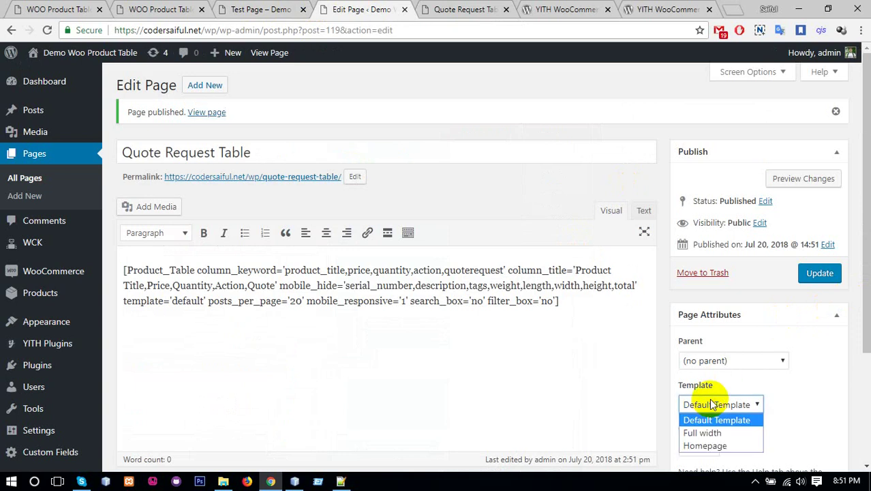
click(709, 433)
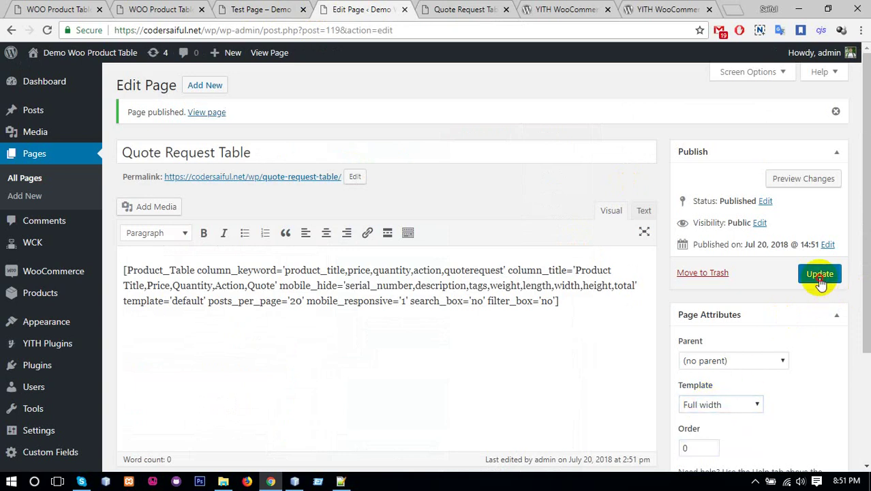
click(820, 276)
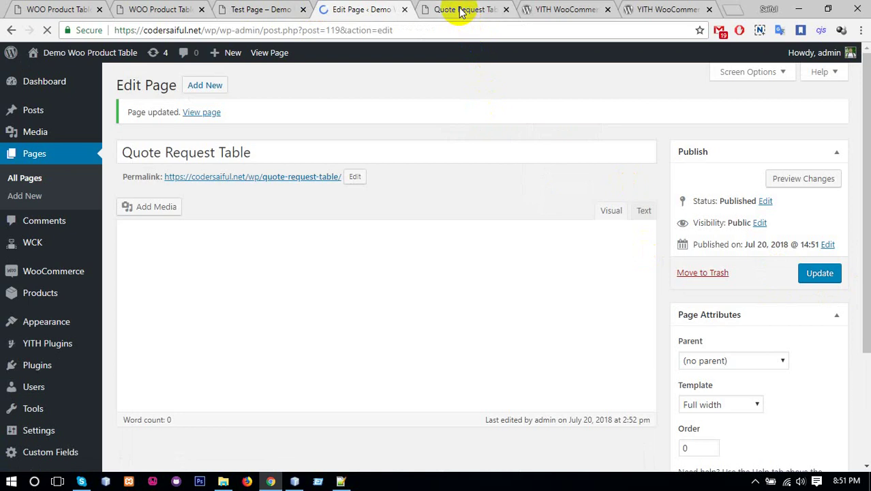
Reload the live Quote Request Table page and look through the product table's rows
click(462, 9)
click(47, 30)
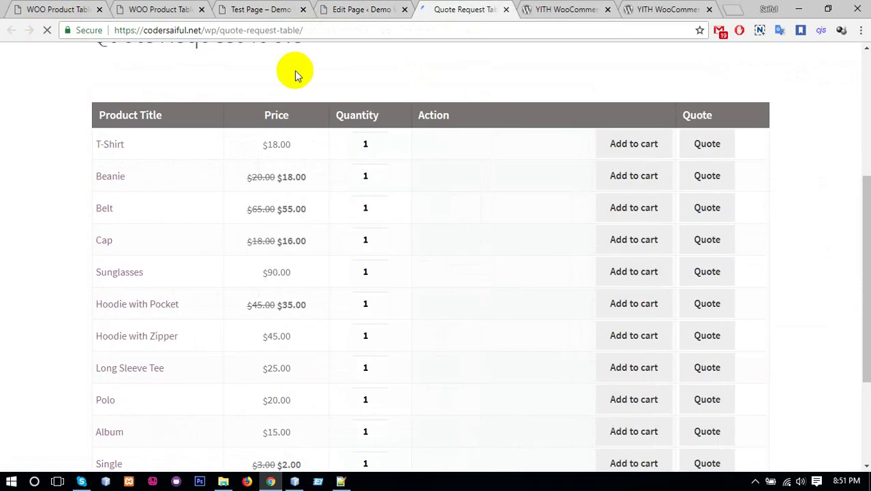
scroll(437, 228, down, 5)
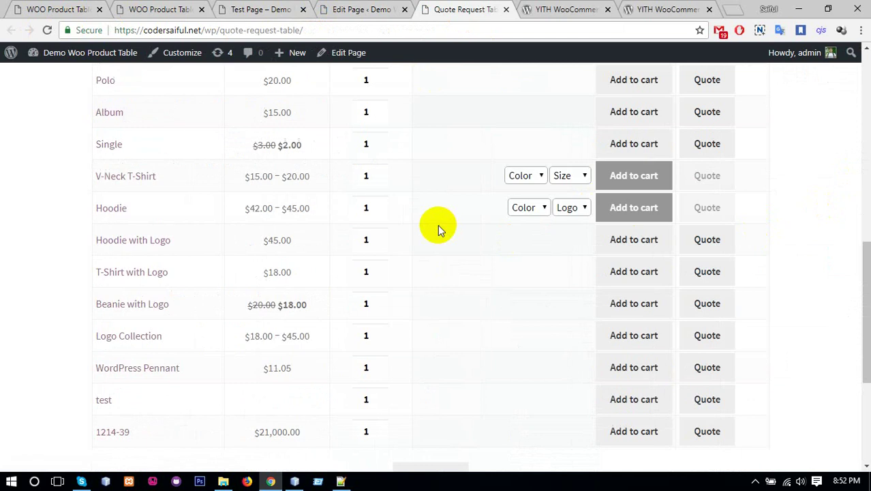
scroll(454, 258, up, 6)
Add the T-Shirt to the quote list and open the Request a Quote page in a new tab
click(707, 209)
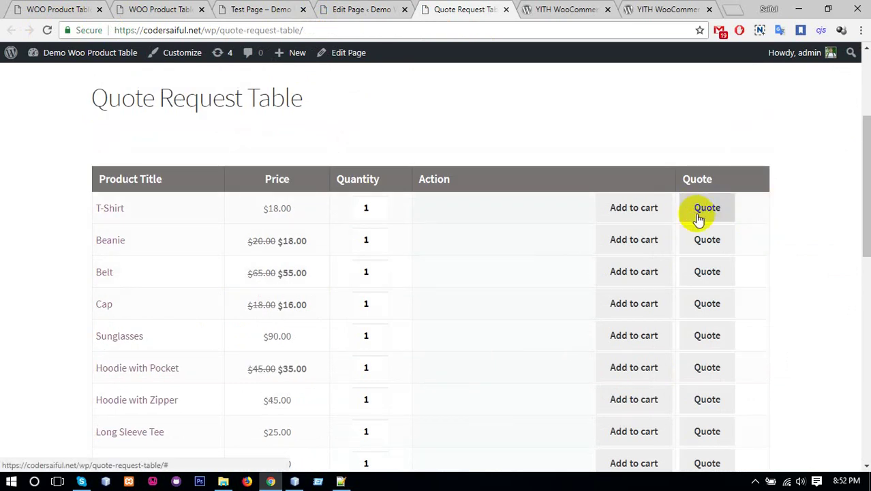
click(707, 210)
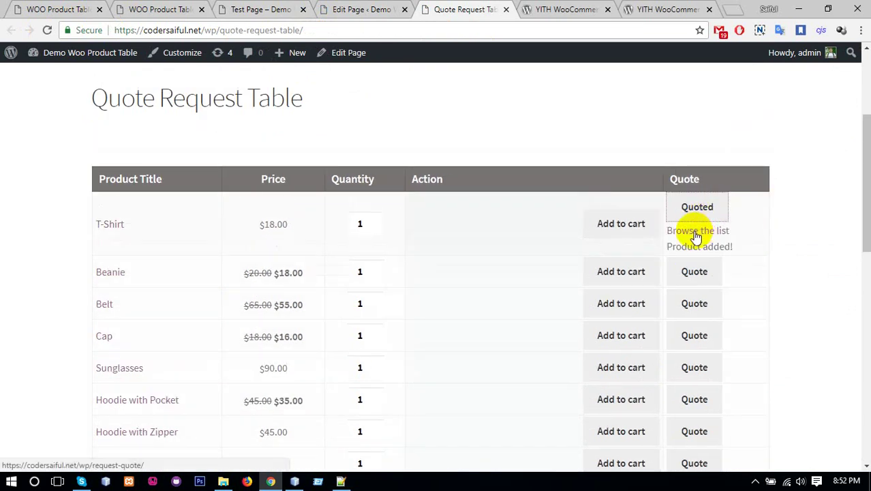
middle_click(697, 235)
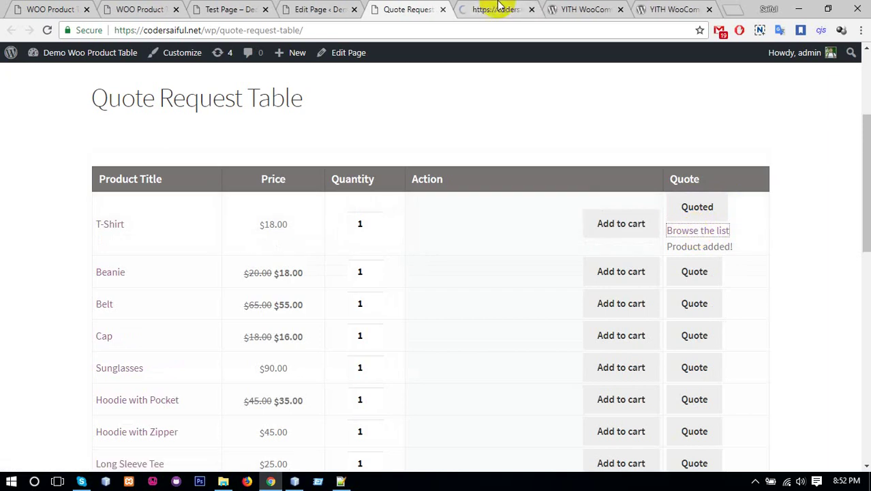
click(497, 8)
scroll(335, 272, down, 2)
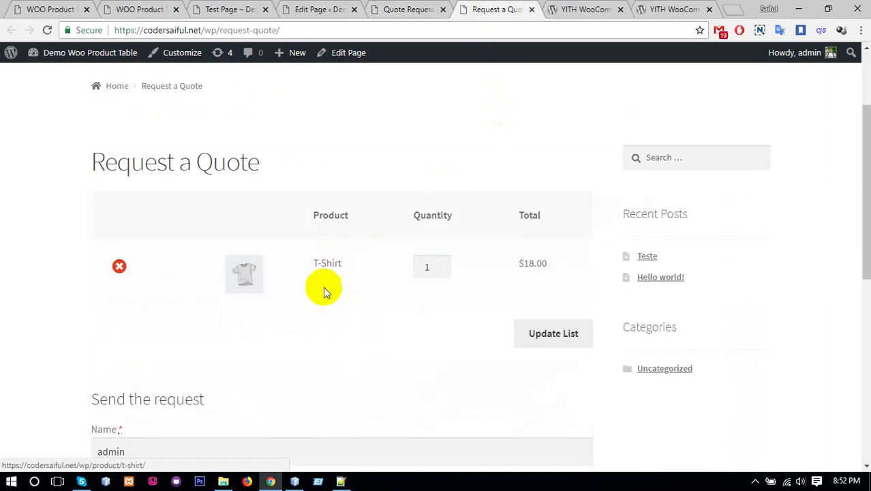
Return to the product table and try twice to add the T-Shirt to the quote list again, dismissing each alert
click(411, 7)
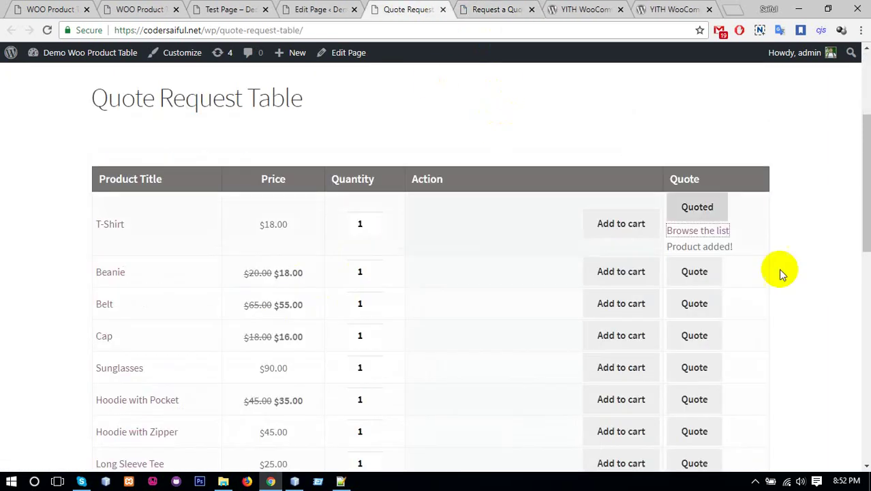
click(688, 211)
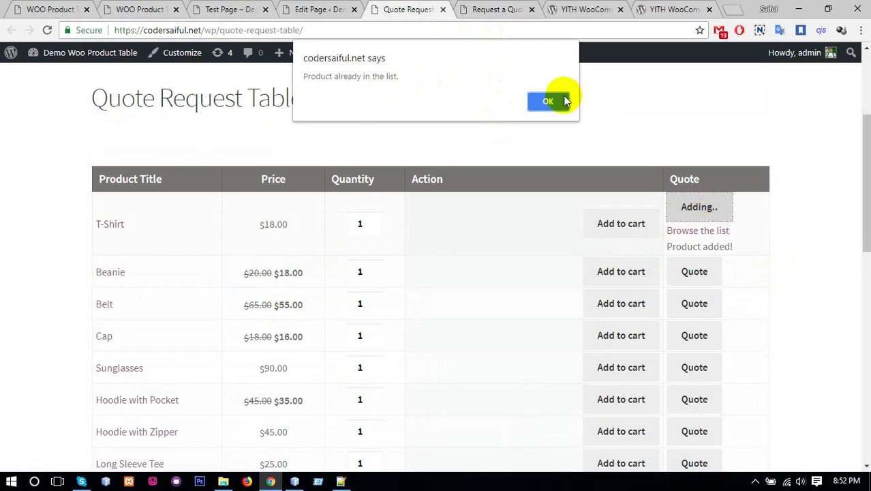
click(561, 102)
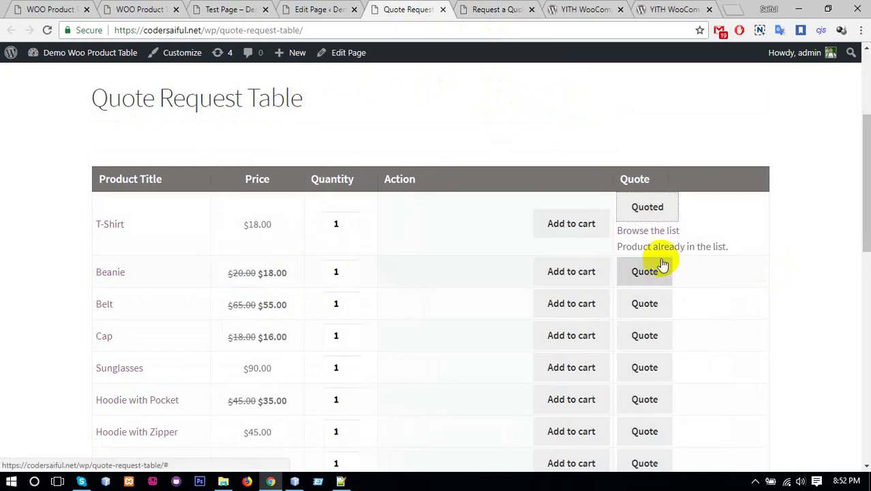
click(649, 210)
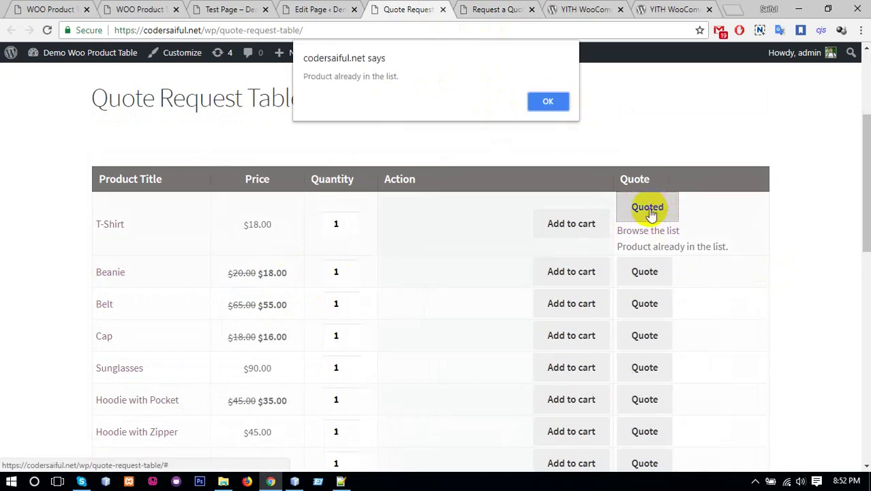
click(562, 102)
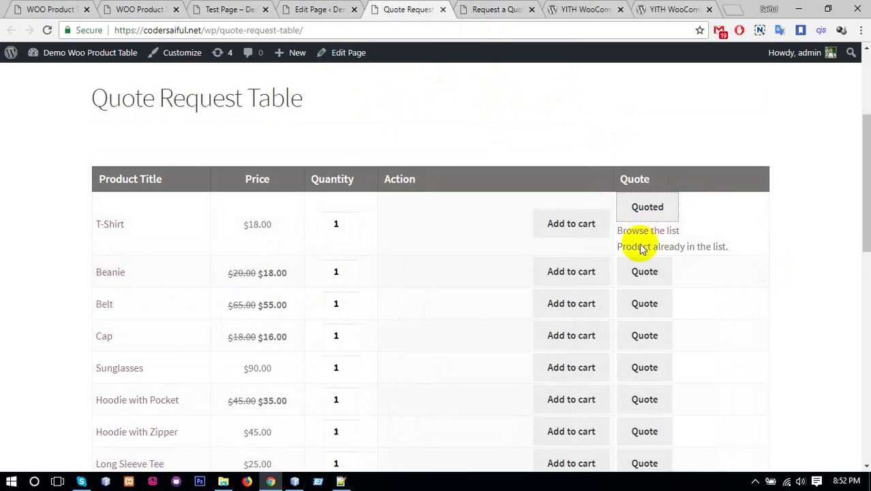
Add the Beanie and Sunglasses to the quote list and open the list in a new tab, closing the older Request a Quote tab
click(648, 276)
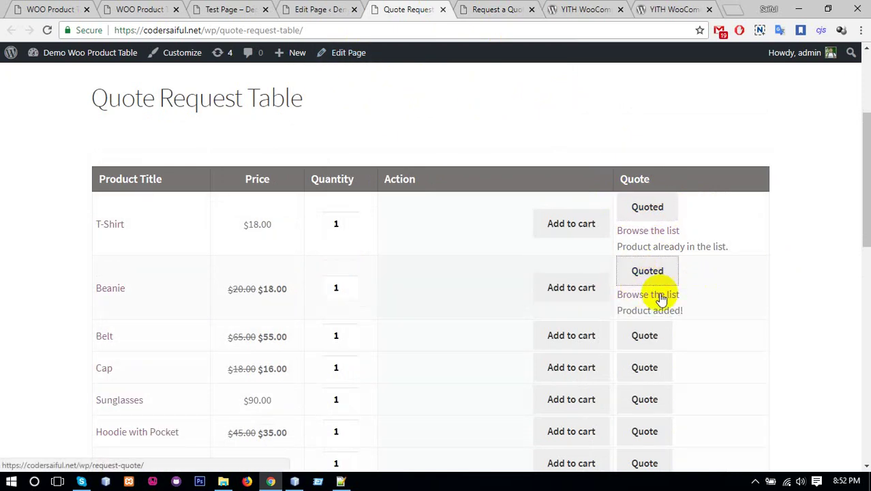
scroll(665, 327, down, 2)
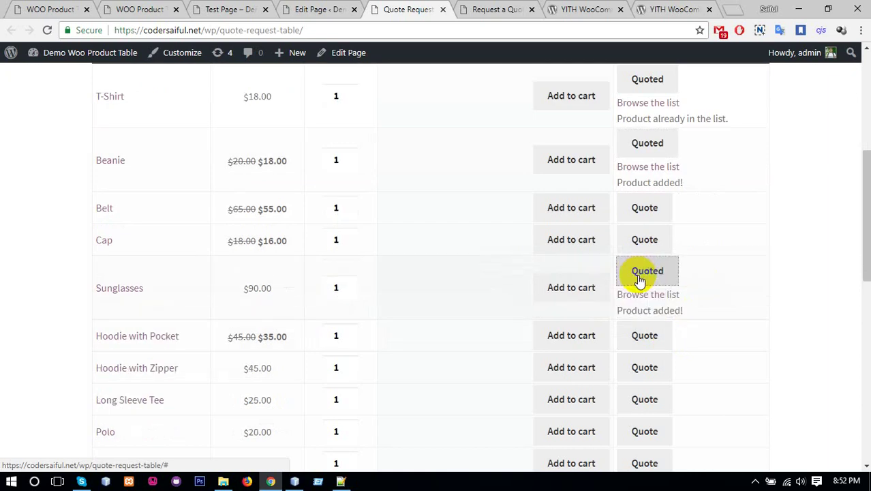
click(653, 297)
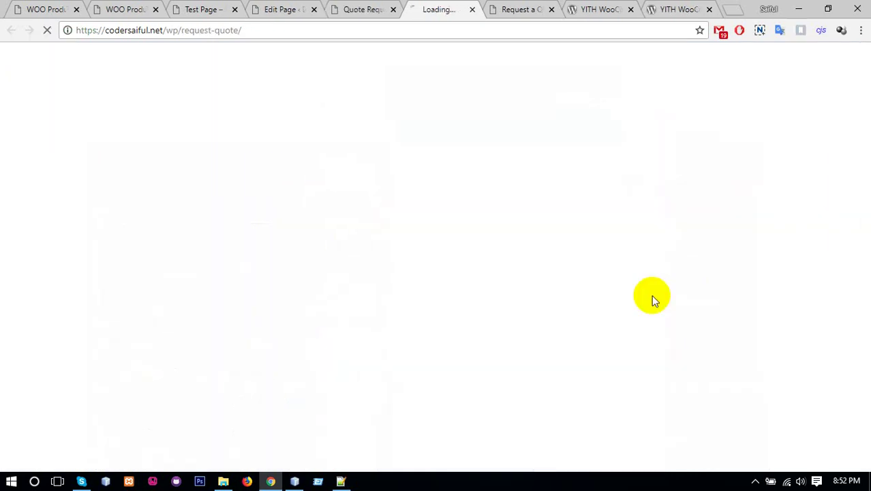
click(551, 9)
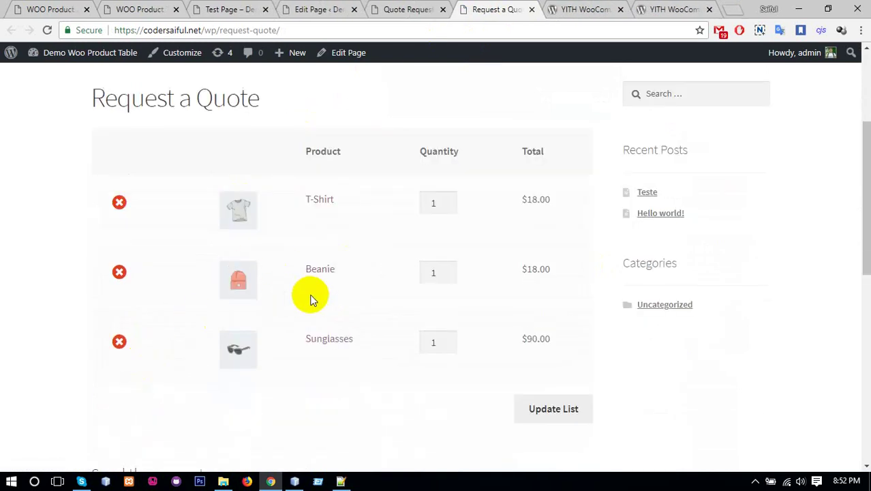
Add the Hoodie with Zipper to the quote list from the product table with a quantity of 12 and open the list in a new tab
click(379, 9)
scroll(508, 349, down, 1)
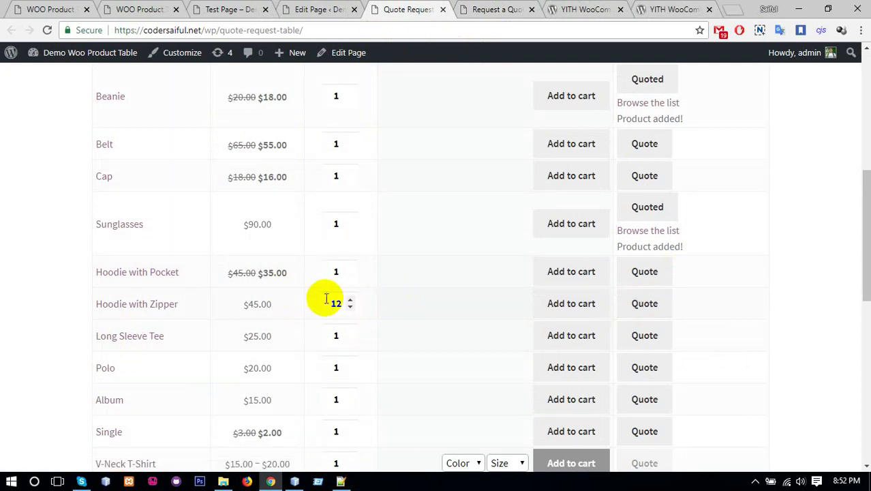
click(649, 310)
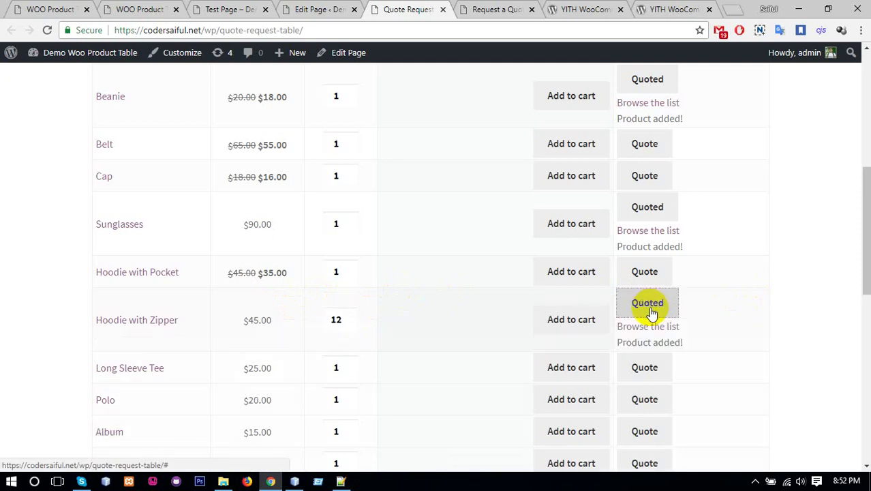
click(639, 330)
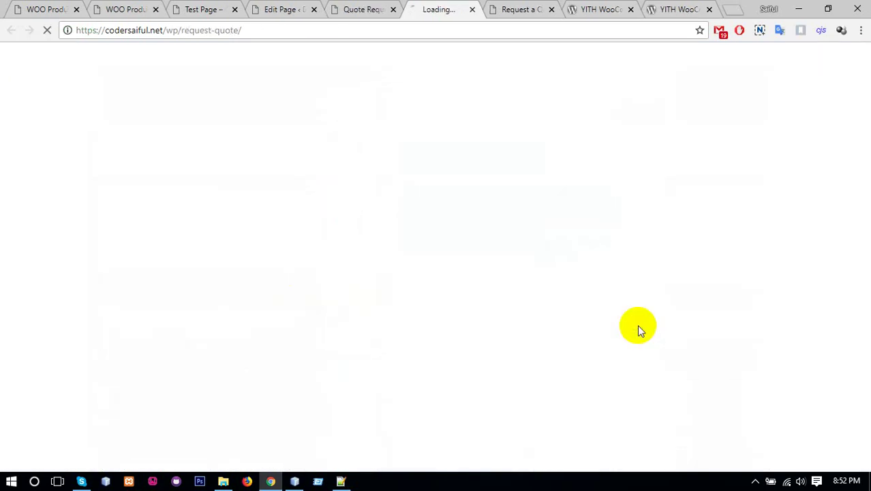
Check the Hoodie with Zipper entry and its quantity on the Request a Quote page against the product table
click(361, 9)
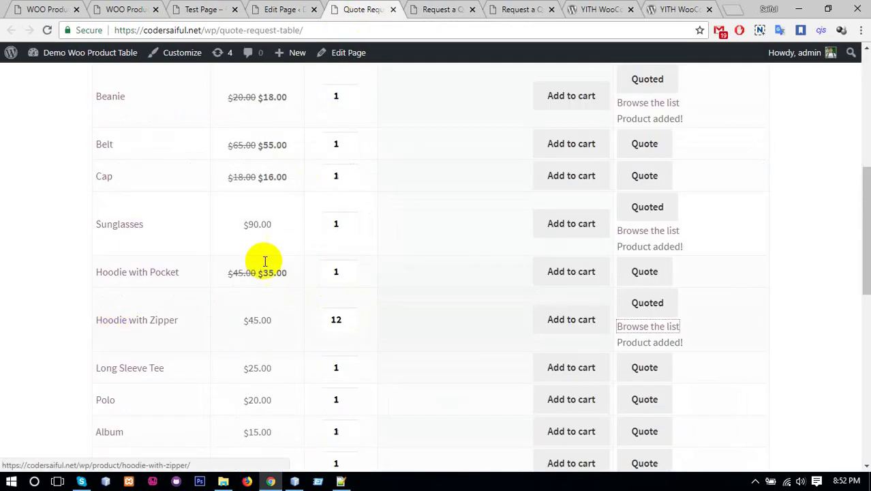
click(450, 9)
scroll(204, 317, down, 5)
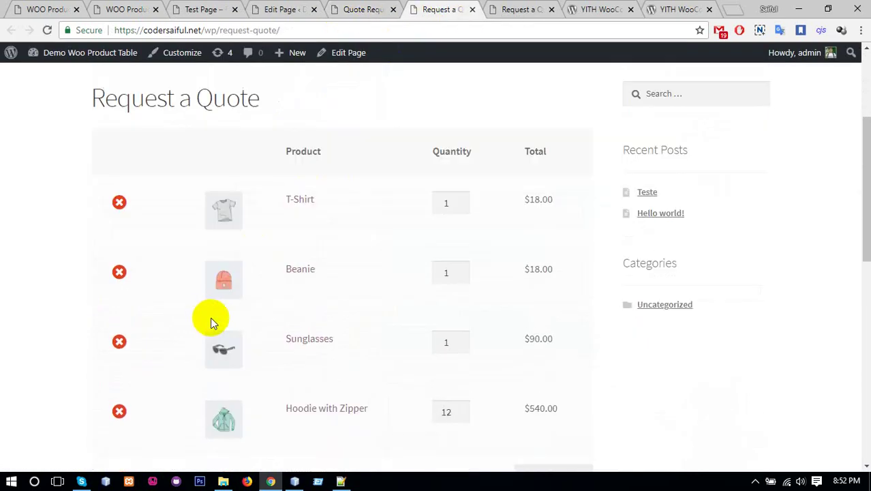
triple_click(308, 278)
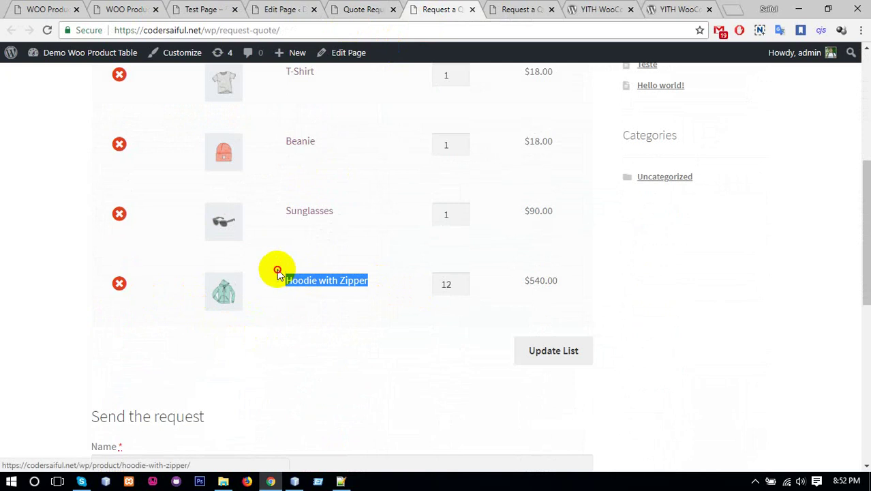
scroll(407, 252, up, 5)
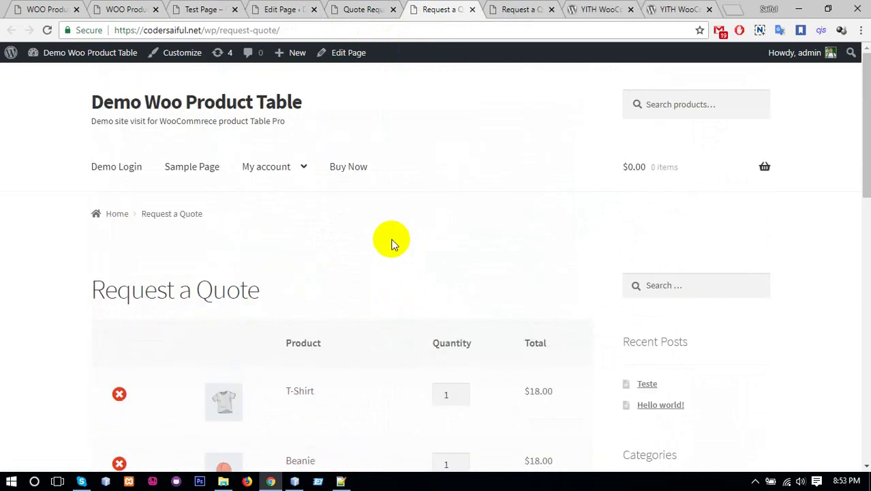
click(364, 9)
click(433, 9)
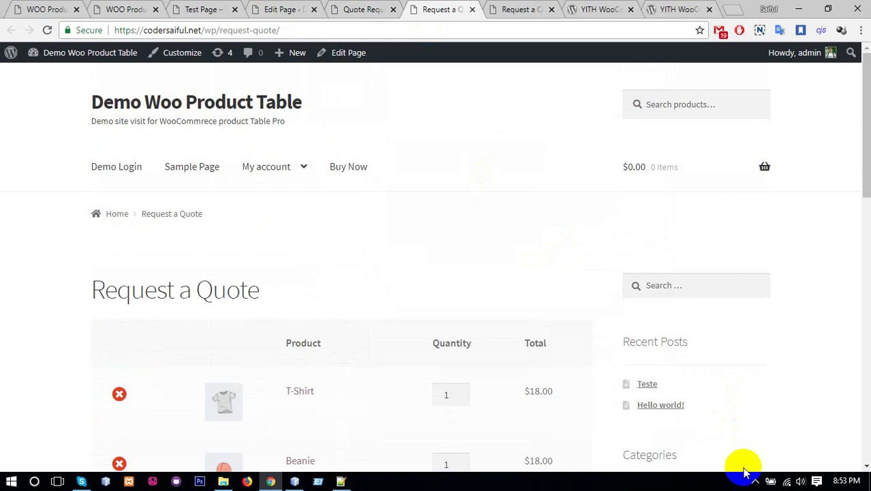
scroll(381, 321, down, 5)
drag(286, 280, 380, 320)
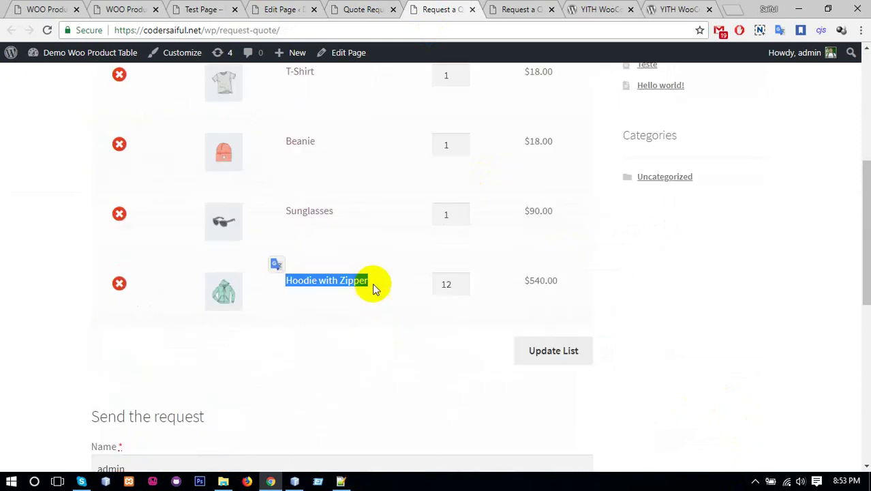
click(374, 249)
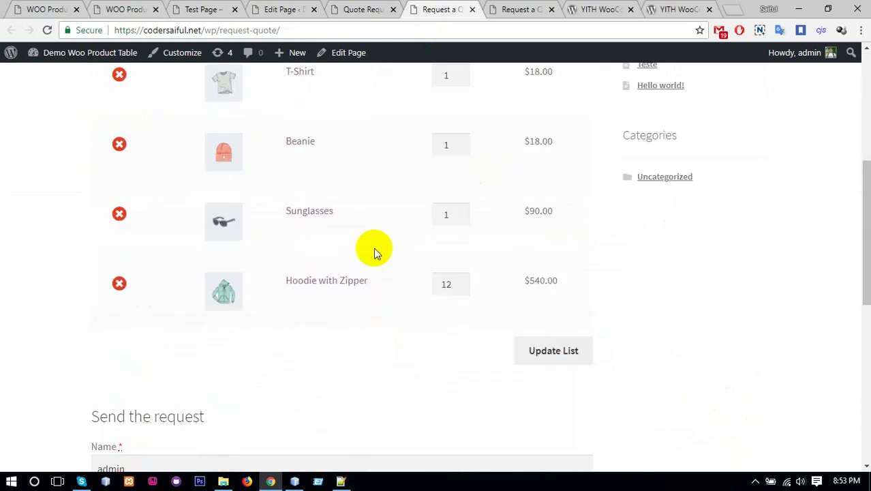
click(755, 481)
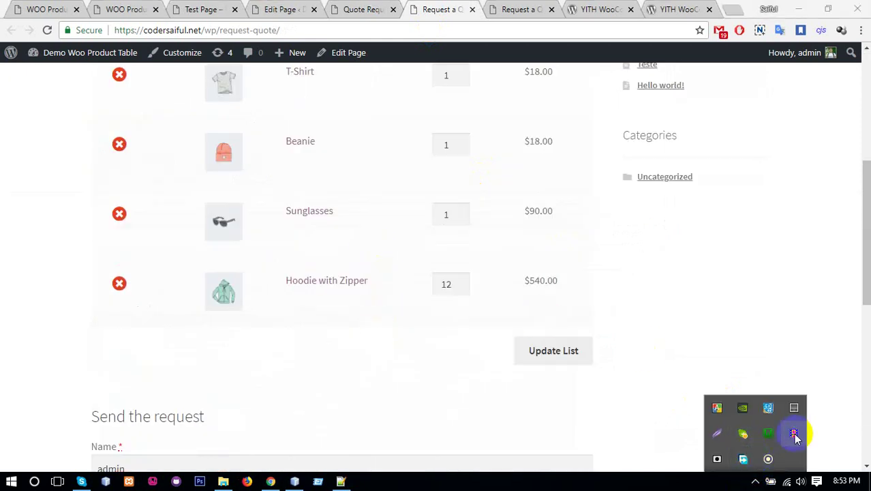